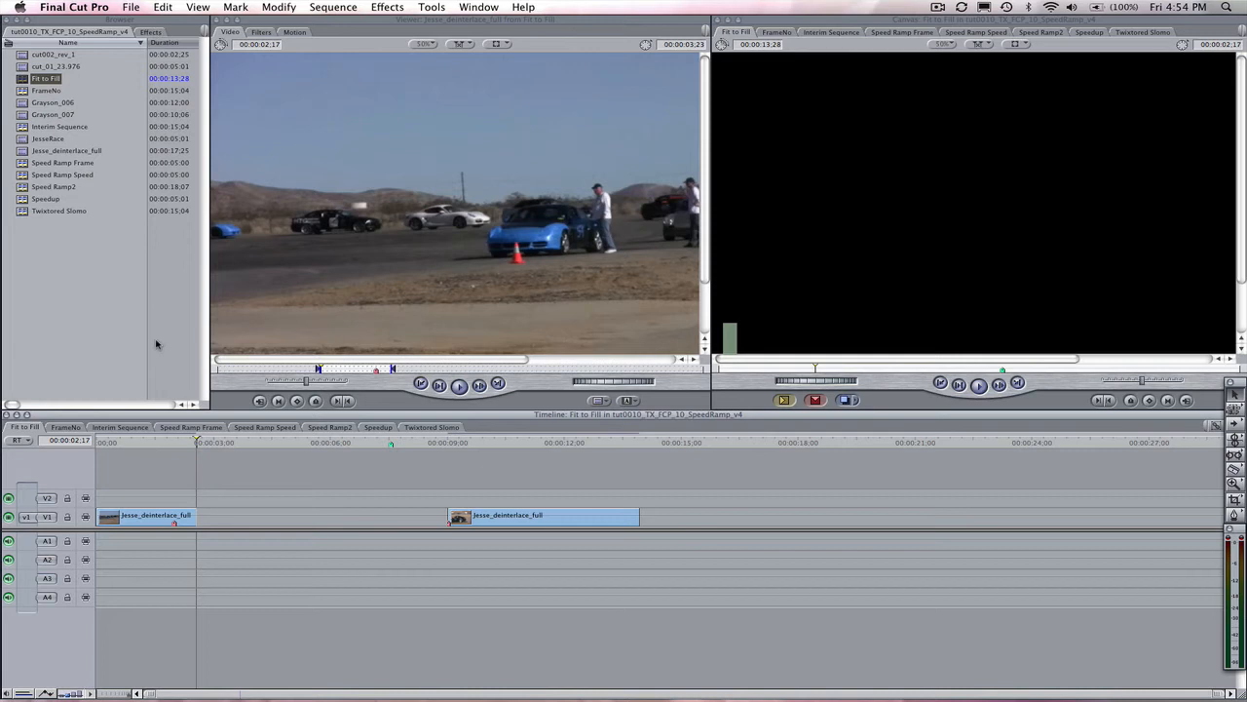
# - Apply the Twixtor 4.5 FxPlug video filter to the first Jesse_deinterlace_full clip in the Fit to Fill sequence
pyautogui.click(151, 32)
pyautogui.moveTo(44, 307); pyautogui.dragTo(132, 517)
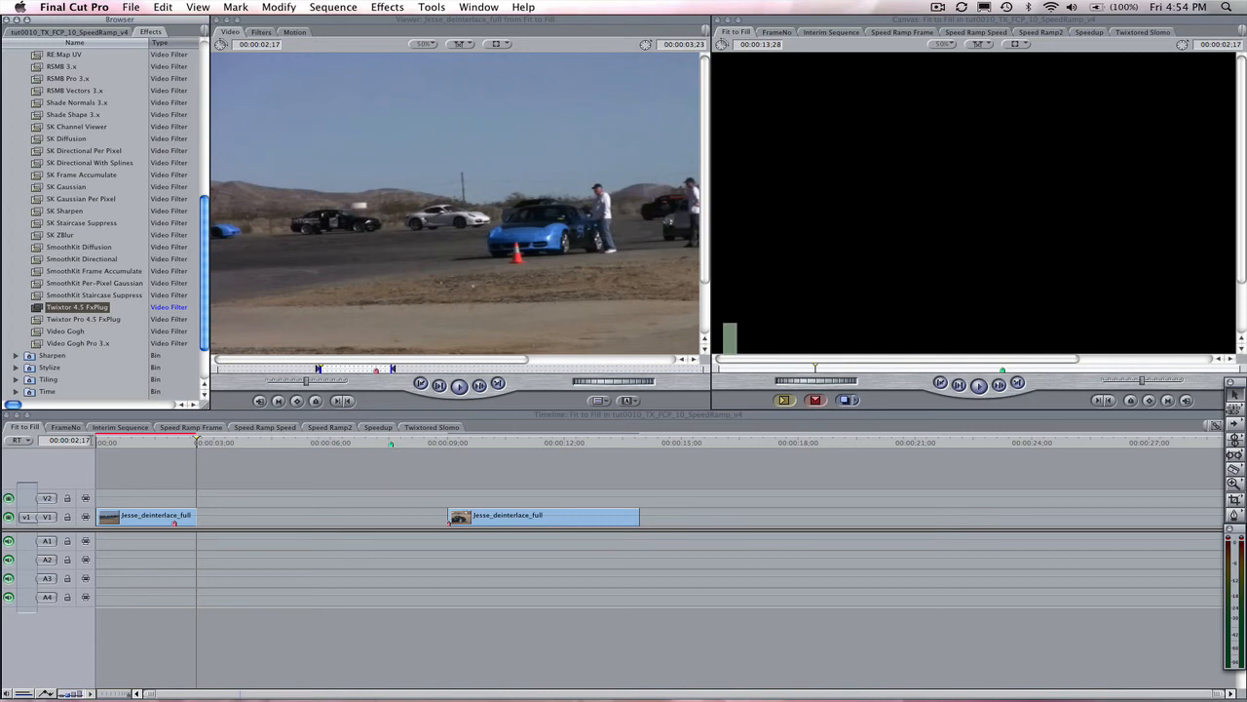
# - Show the timeline's current time in Frames to read the first clip's end position, and restore the HH:MM:SS:FF display
pyautogui.click(88, 441)
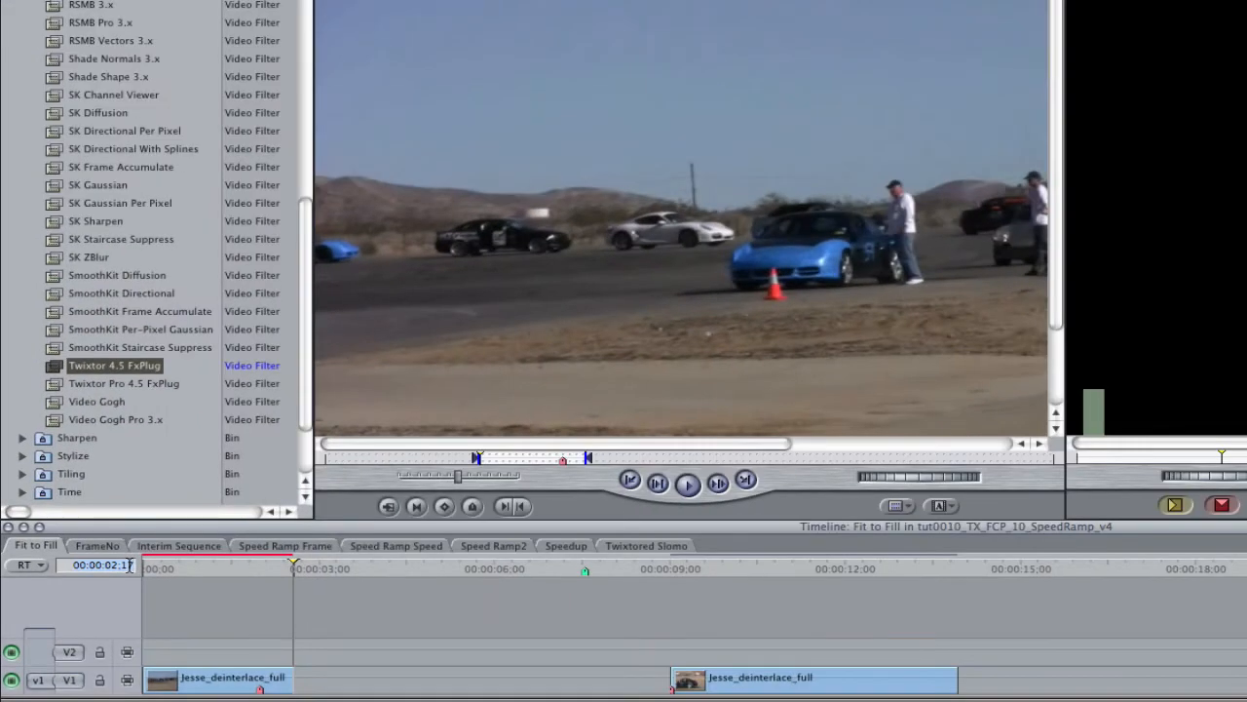
pyautogui.rightClick(131, 565)
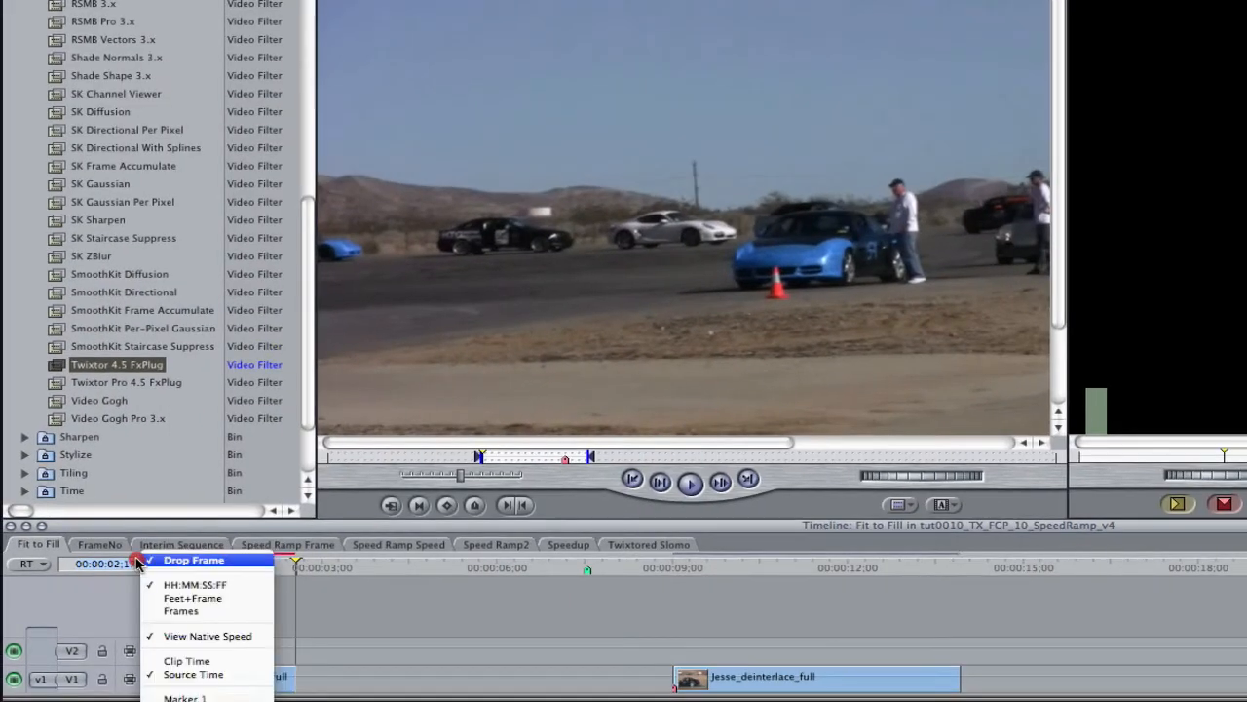
pyautogui.click(180, 612)
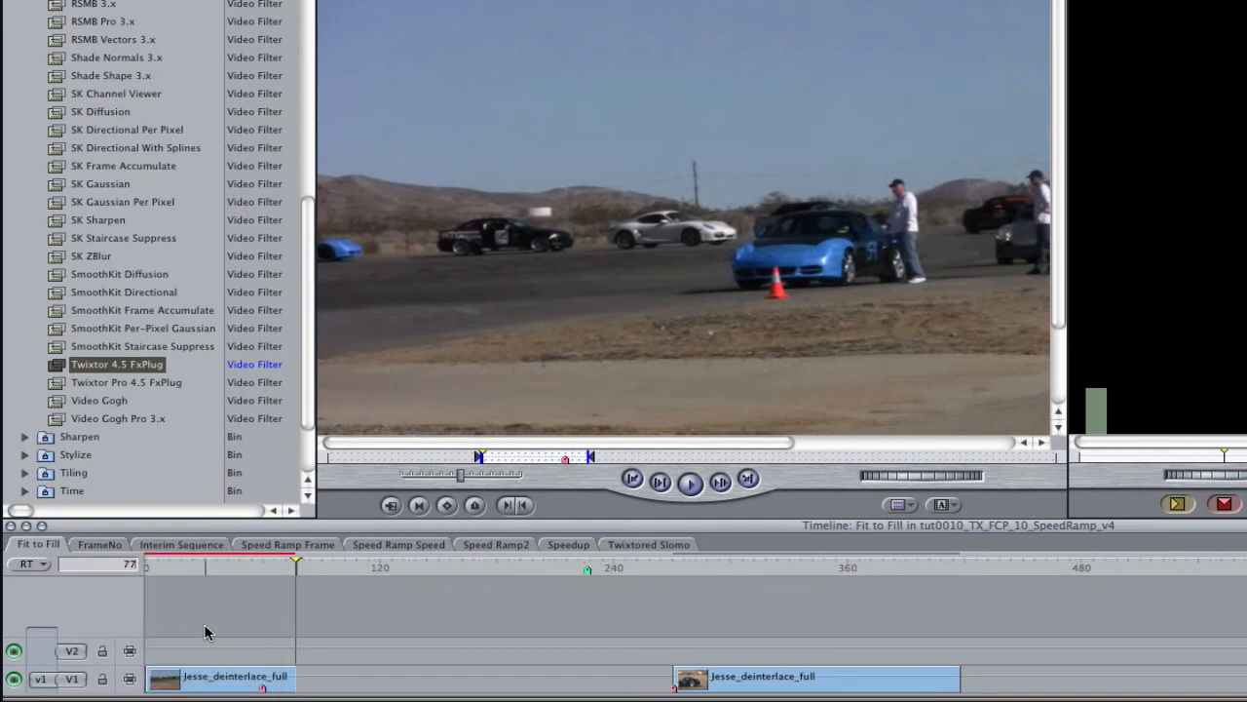
pyautogui.rightClick(131, 565)
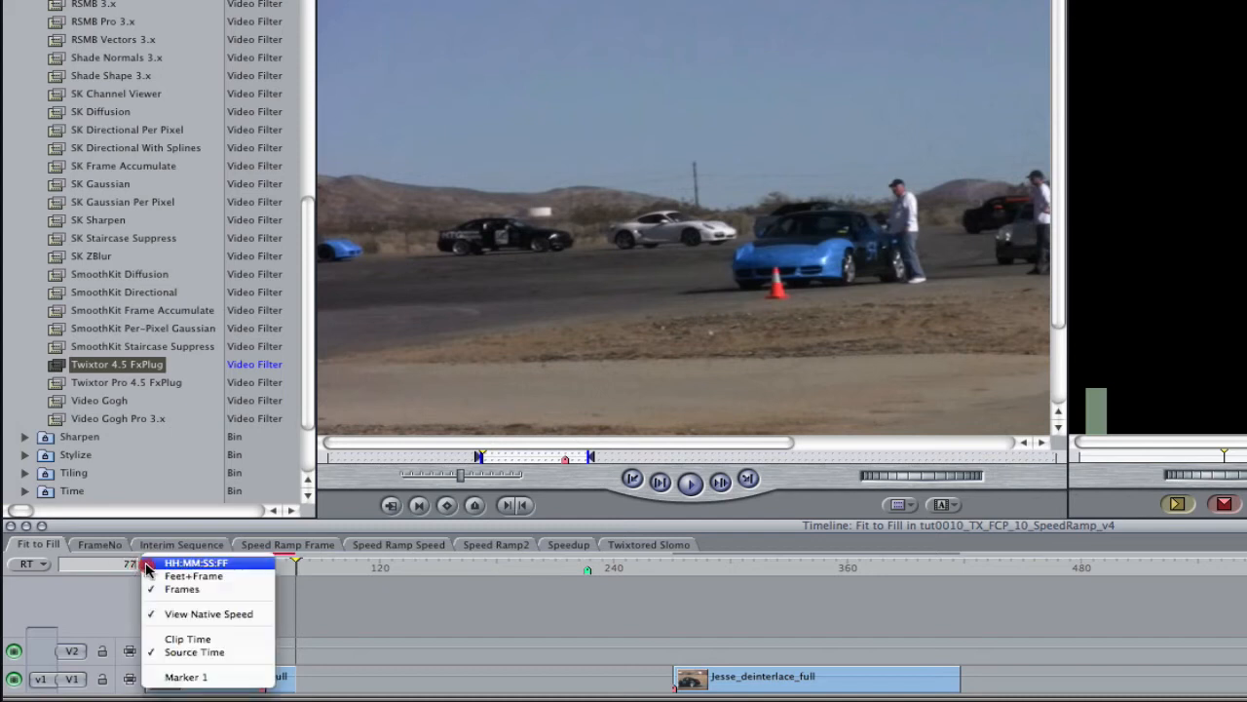
pyautogui.click(176, 564)
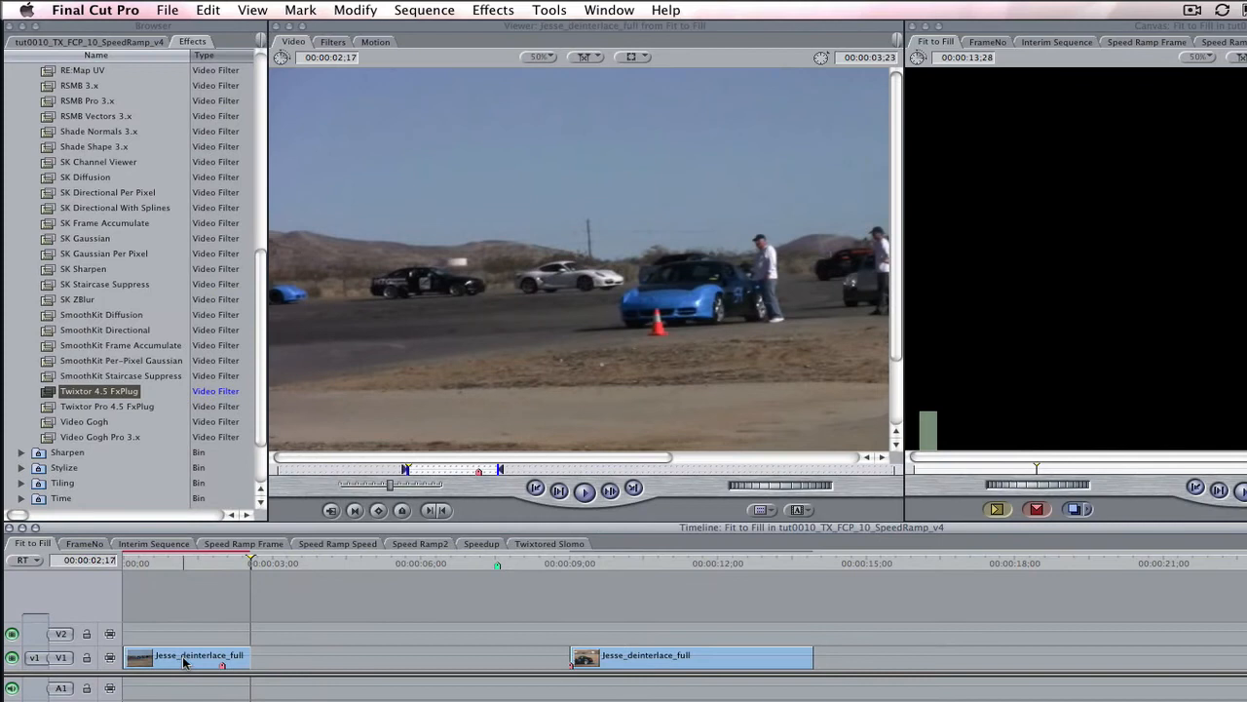
# - Open the first clip's Twixtor settings and keyframe Frame Num at 0 at the start of the sequence
pyautogui.click(222, 678)
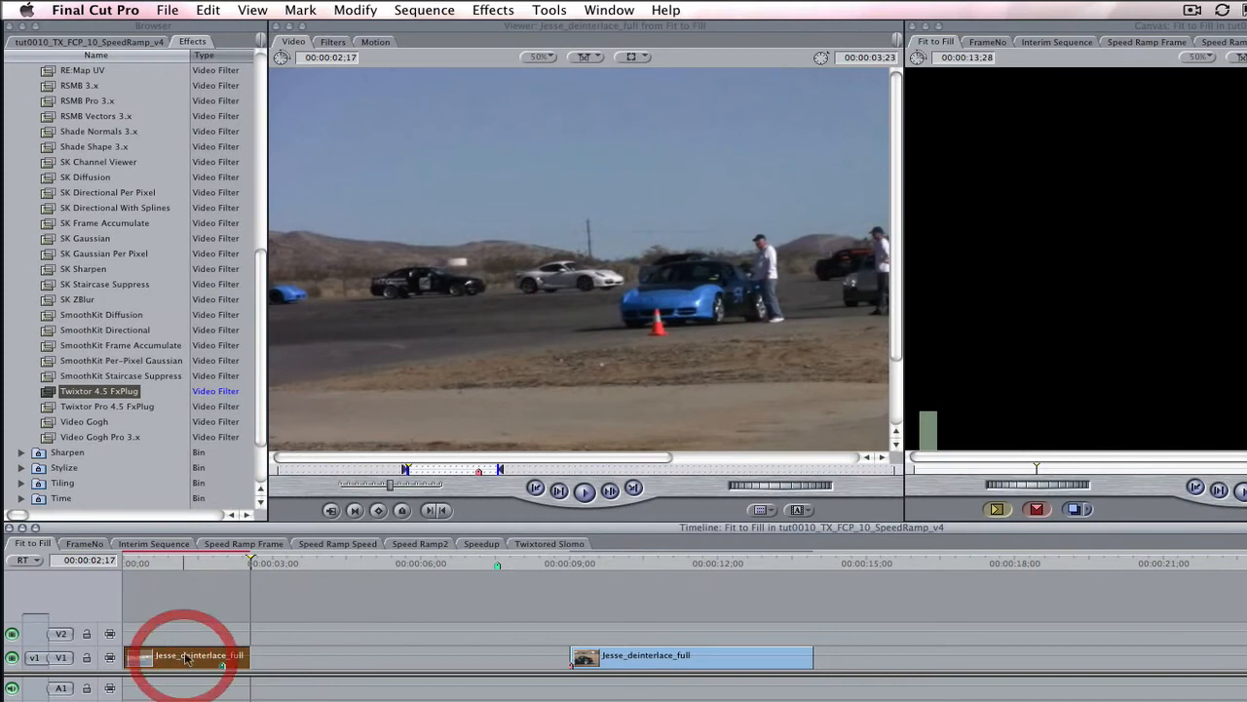
pyautogui.click(333, 43)
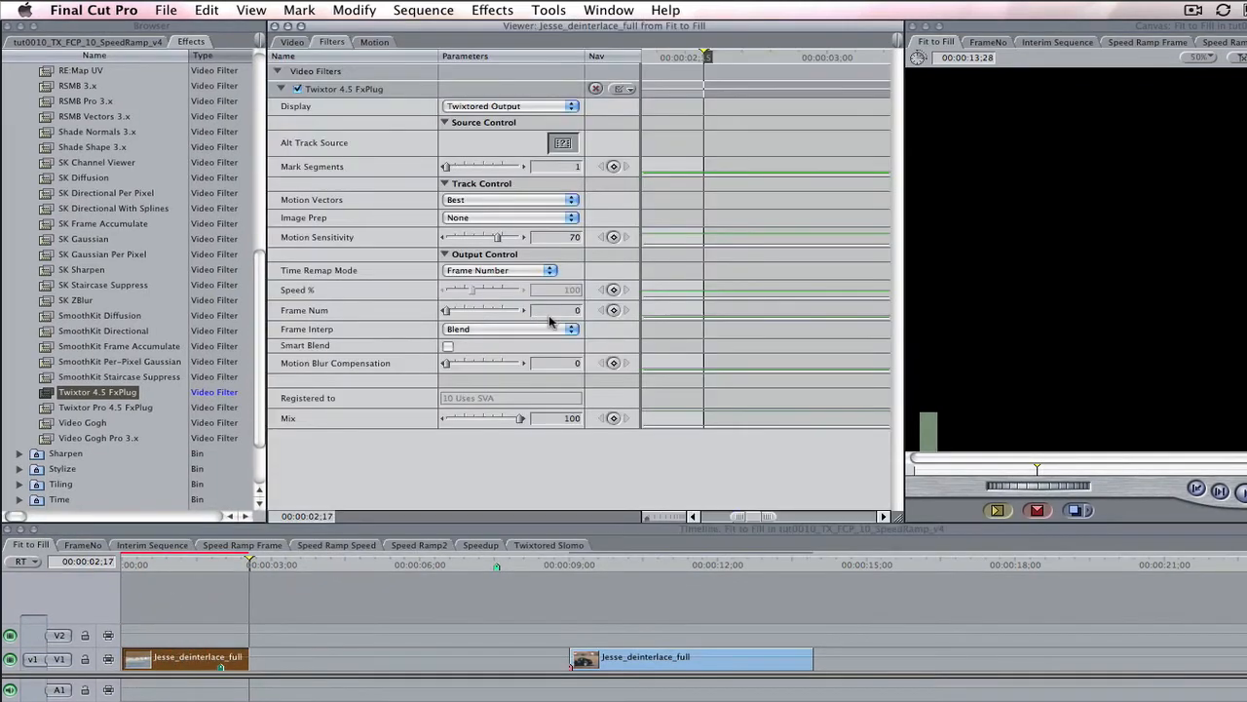
pyautogui.moveTo(250, 563); pyautogui.dragTo(107, 545)
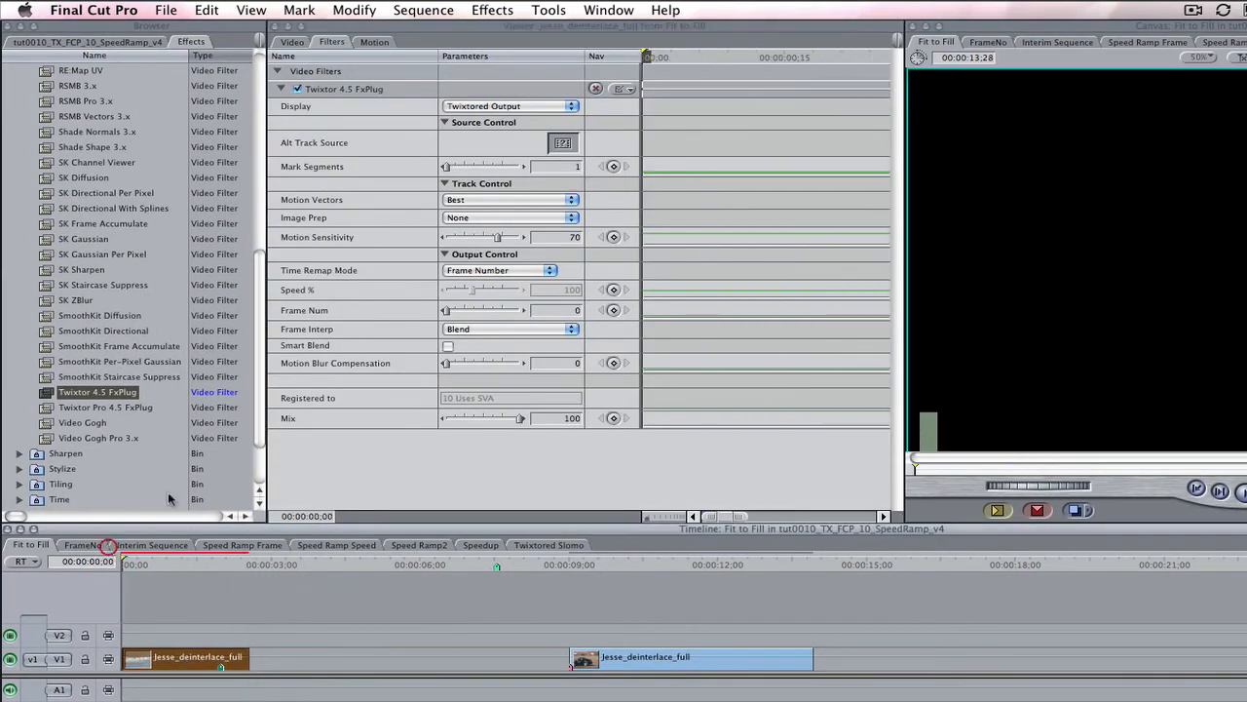
pyautogui.click(581, 309)
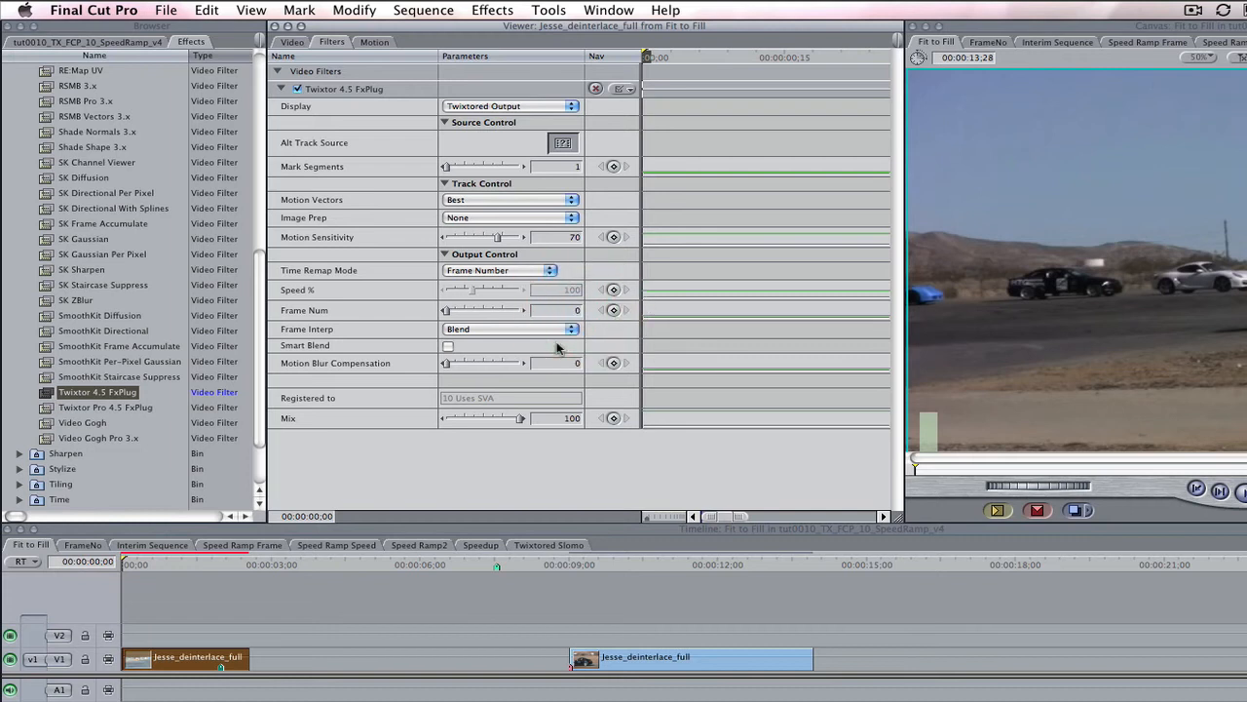
pyautogui.click(613, 310)
# - Keyframe Twixtor's Frame Num to 77 at 00:00:02;00 and trim the first clip's end to that point
pyautogui.moveTo(124, 563); pyautogui.dragTo(222, 579)
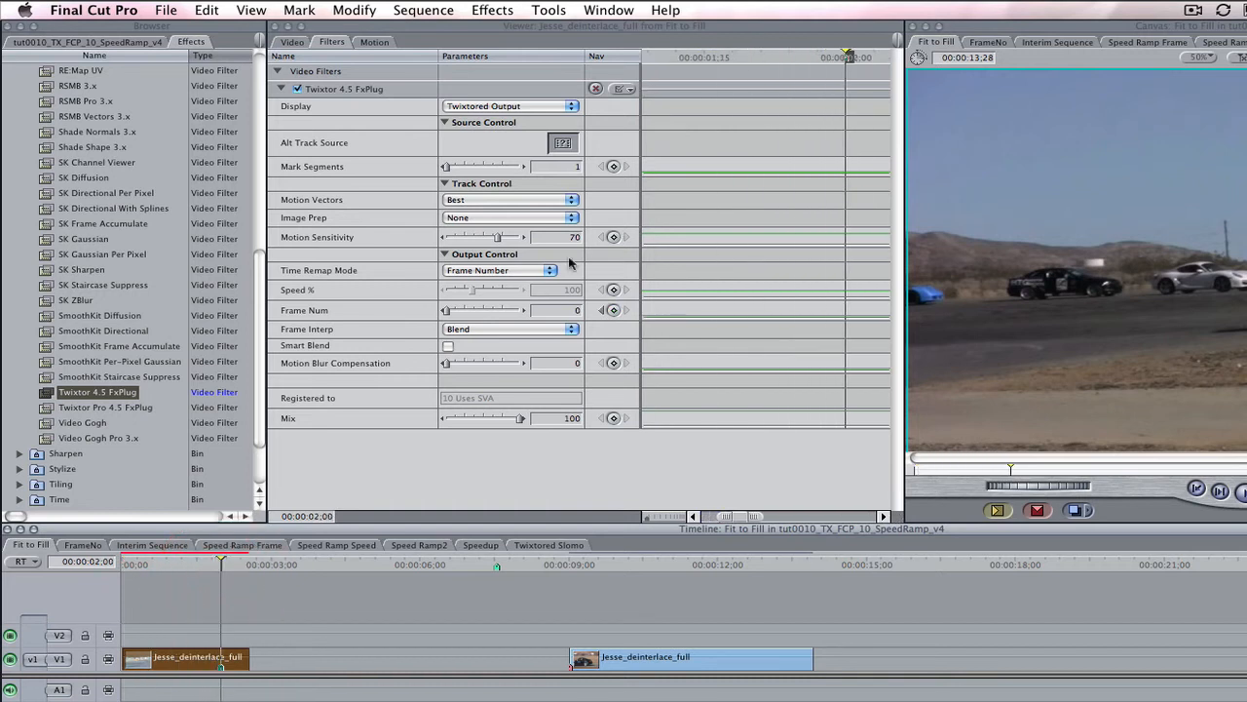
pyautogui.click(578, 311)
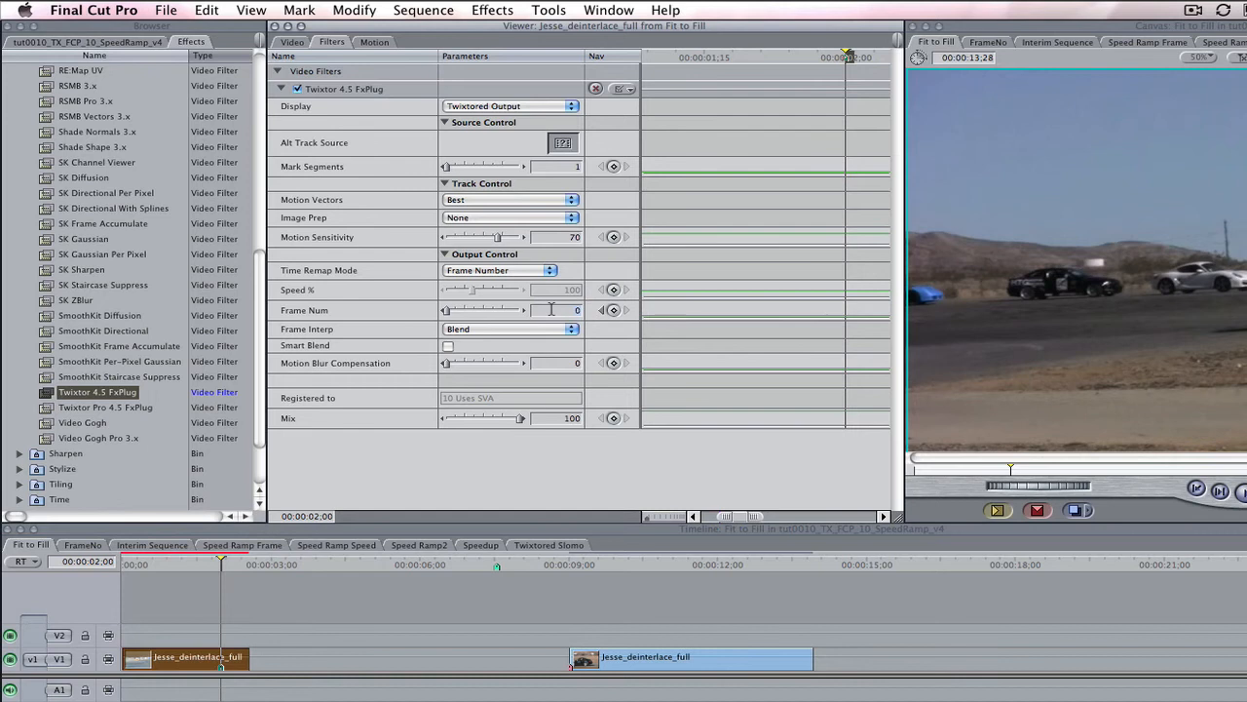
pyautogui.write('77')
pyautogui.press('Return')
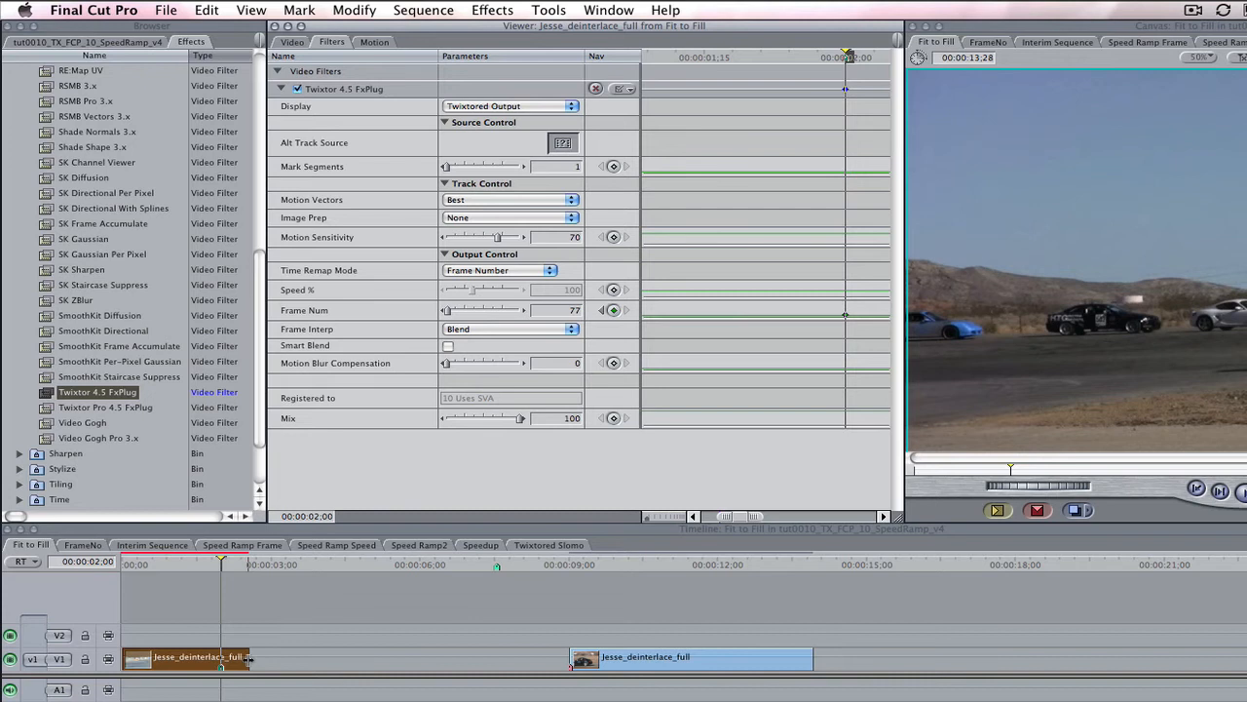
pyautogui.moveTo(249, 659); pyautogui.dragTo(222, 659)
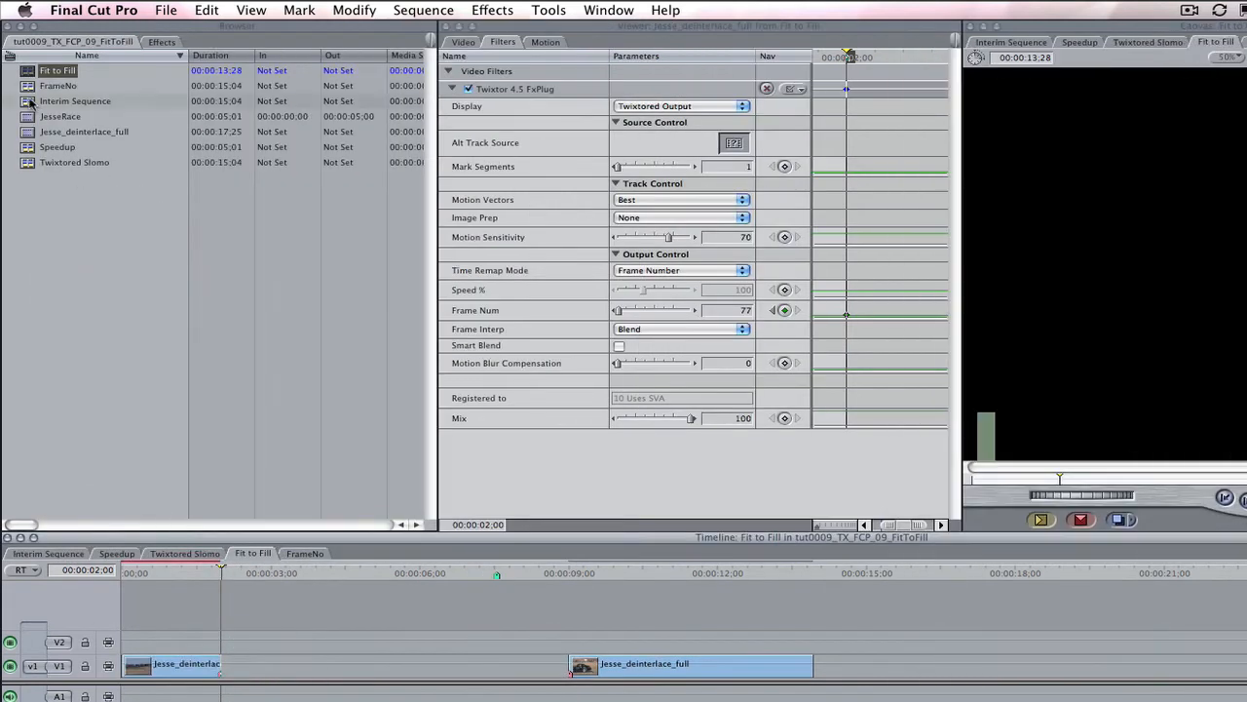
# - Place the Interim Sequence on V2 directly after the first clip and move the playhead to the second clip's start
pyautogui.moveTo(34, 101); pyautogui.dragTo(240, 639)
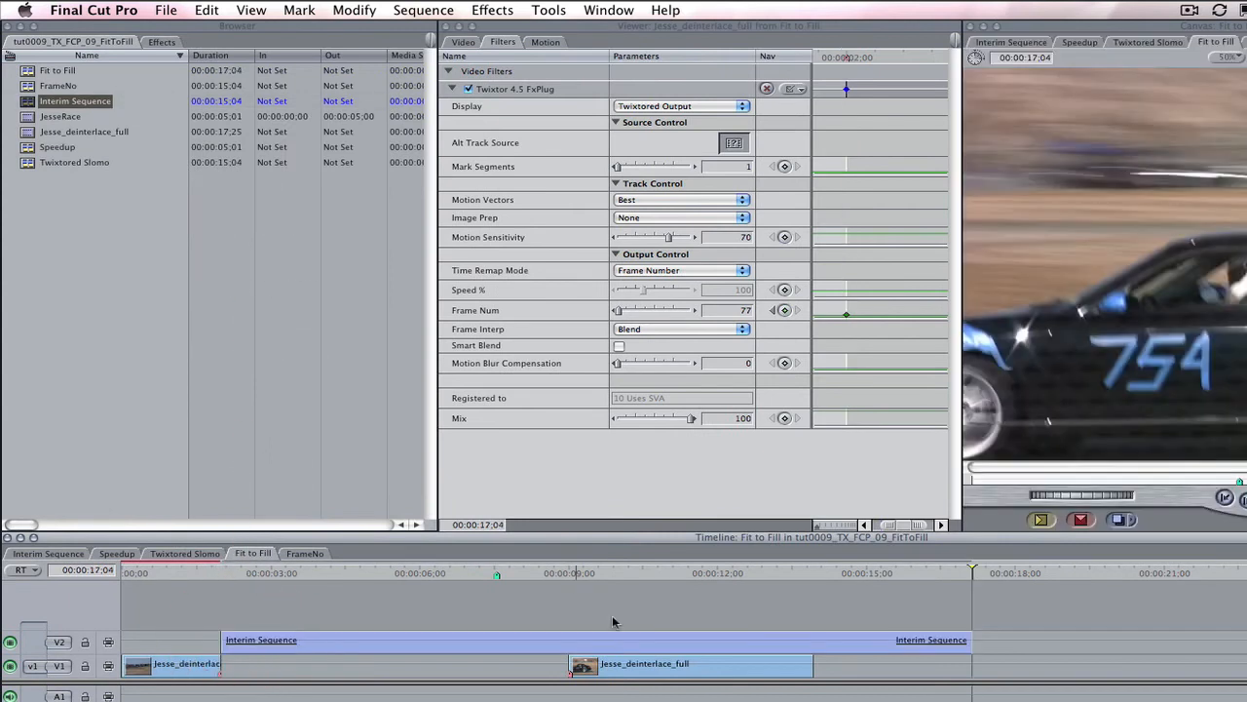
pyautogui.click(573, 575)
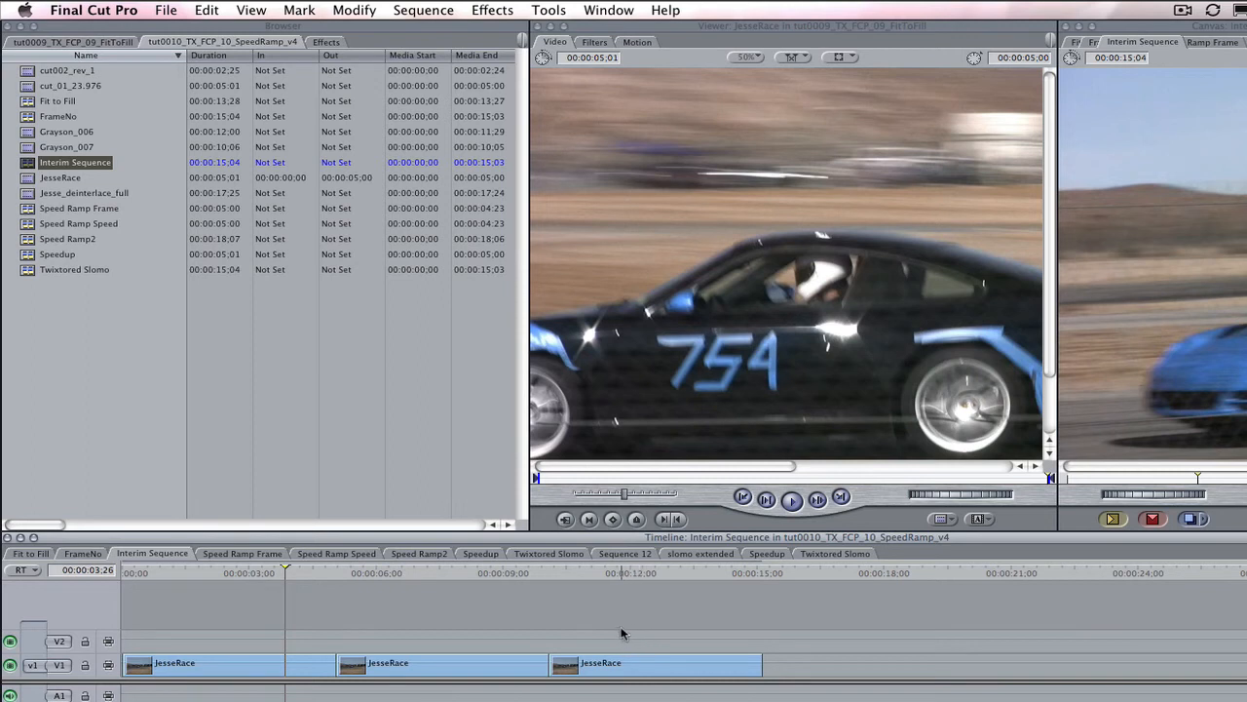
pyautogui.click(325, 43)
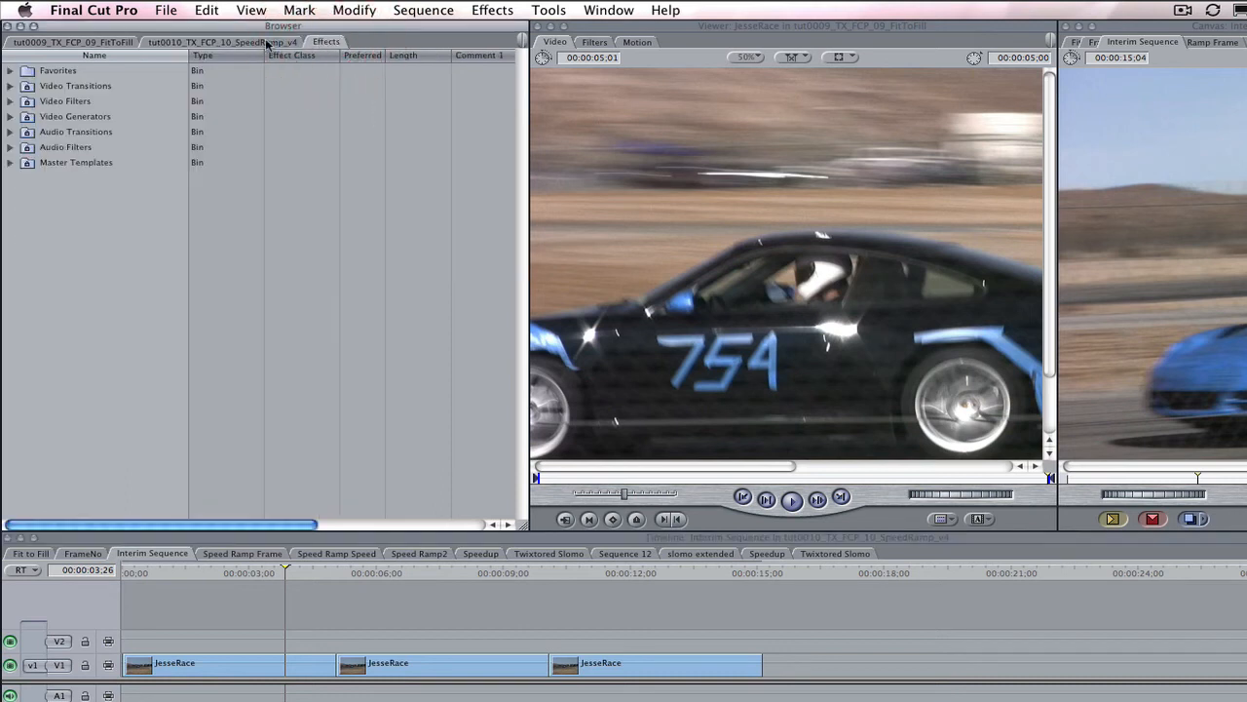
pyautogui.click(82, 41)
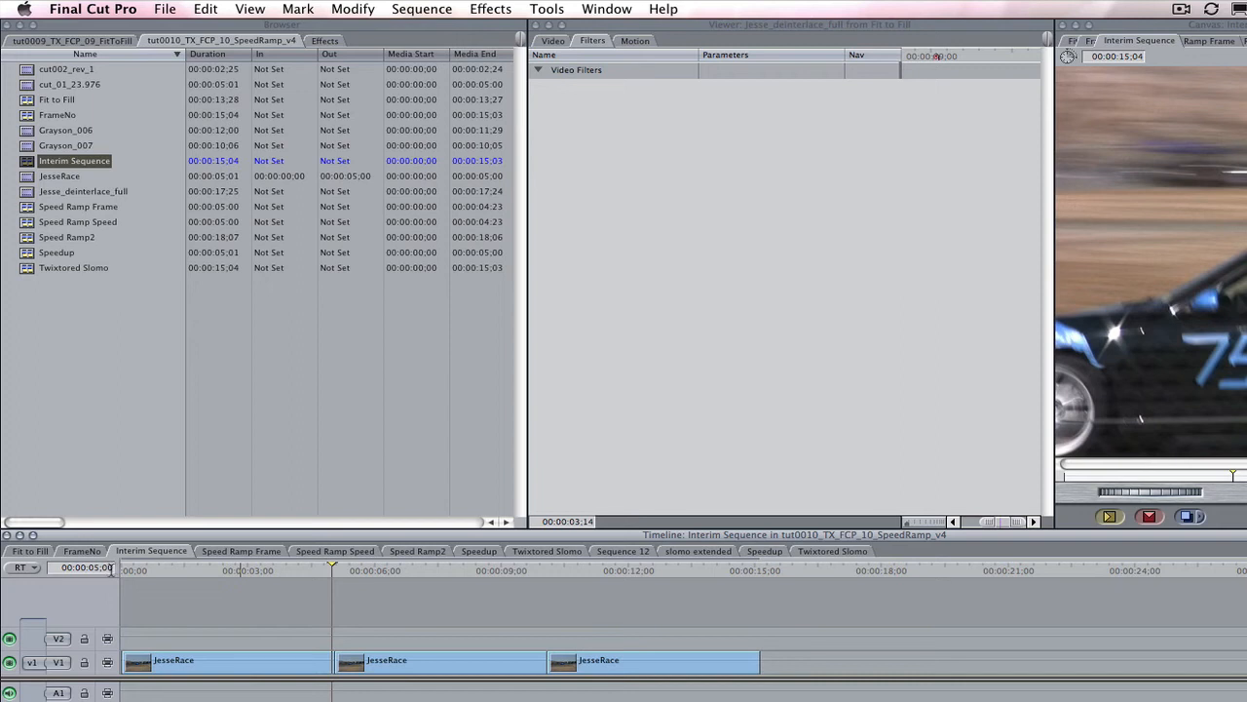
# - Switch the Interim Sequence timeline's time display to Frames
pyautogui.click(111, 567)
pyautogui.click(109, 565)
pyautogui.rightClick(110, 565)
pyautogui.click(148, 579)
pyautogui.rightClick(109, 565)
pyautogui.click(143, 592)
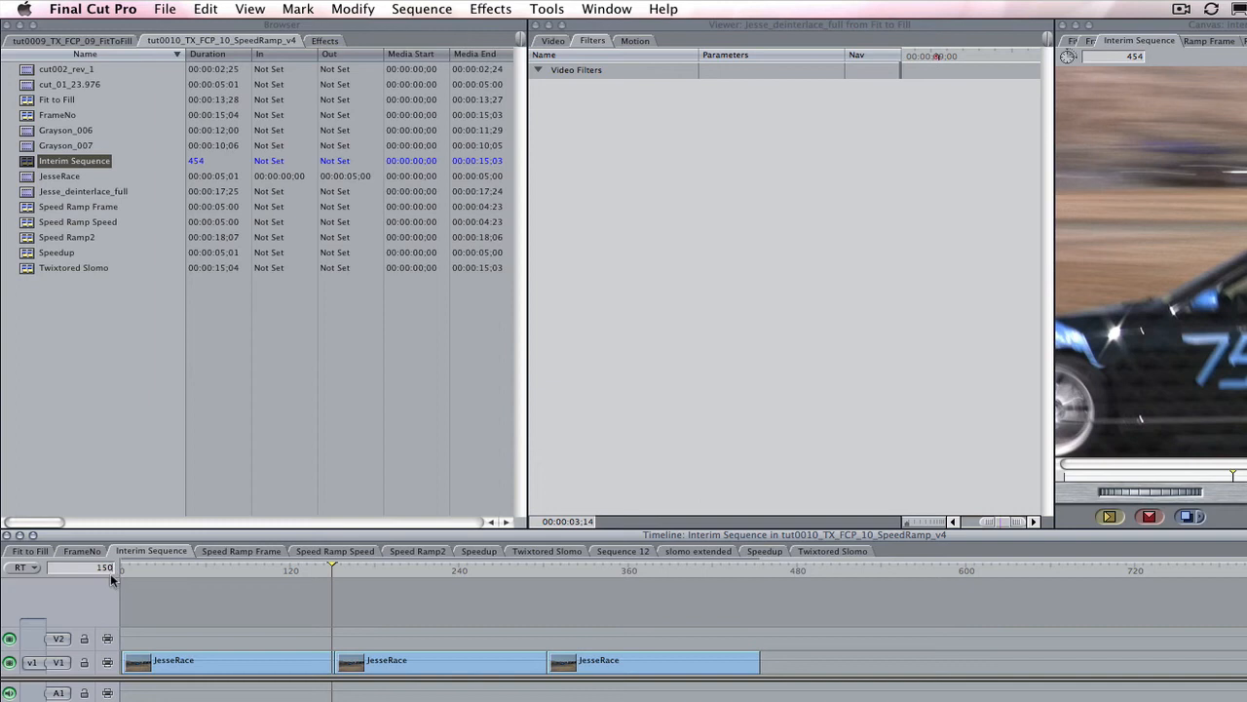
# - Examine the frame position around the cut after the first JesseRace clip and restore the HH:MM:SS:FF time display
pyautogui.moveTo(332, 572); pyautogui.dragTo(331, 604)
pyautogui.moveTo(332, 604); pyautogui.dragTo(330, 603)
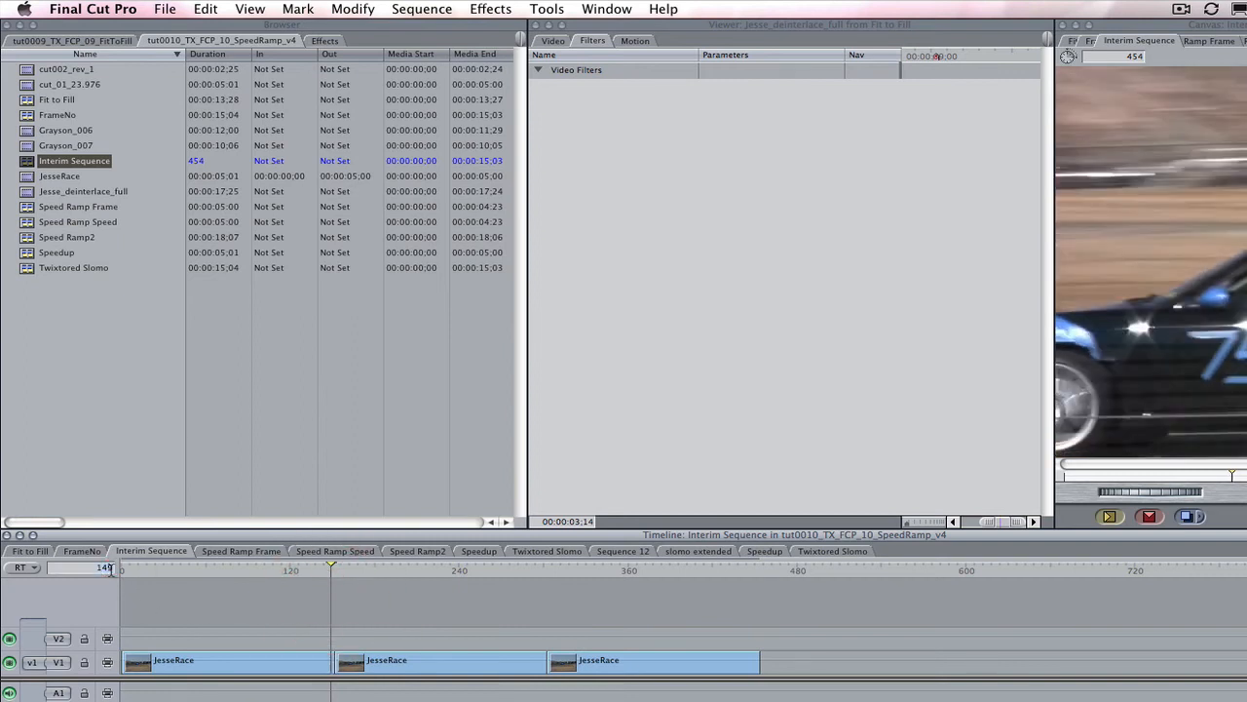
pyautogui.rightClick(110, 569)
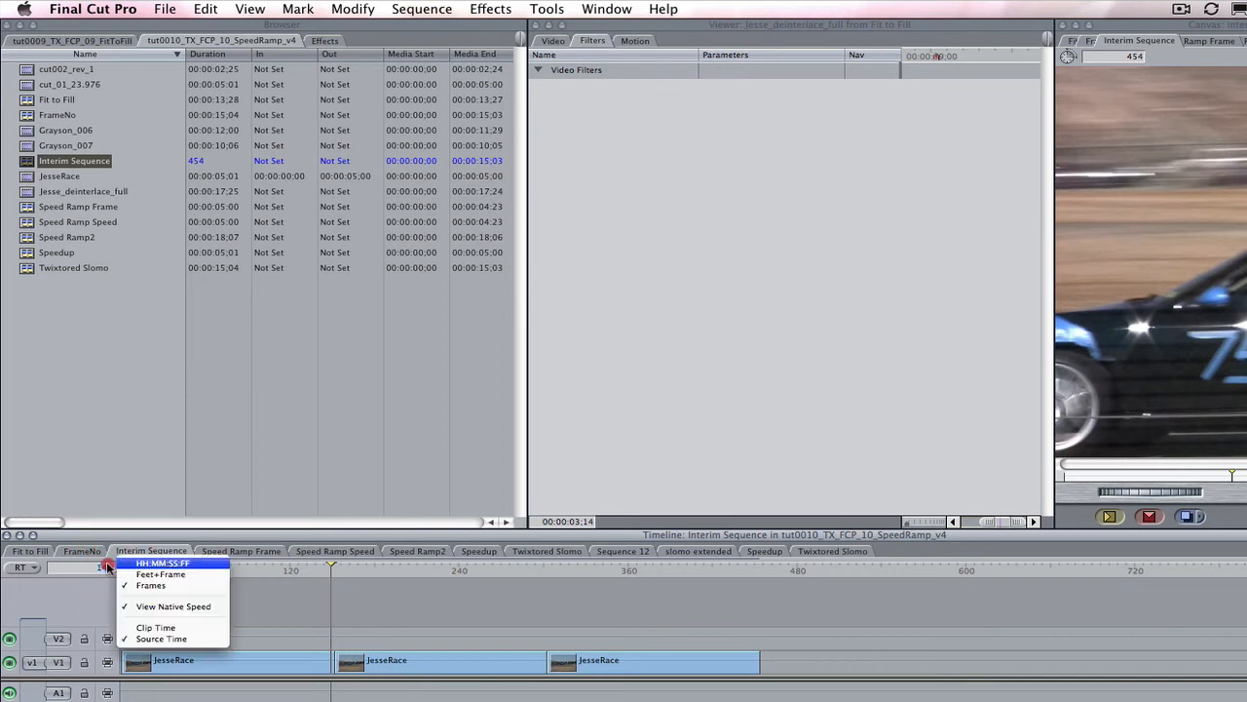
pyautogui.click(138, 569)
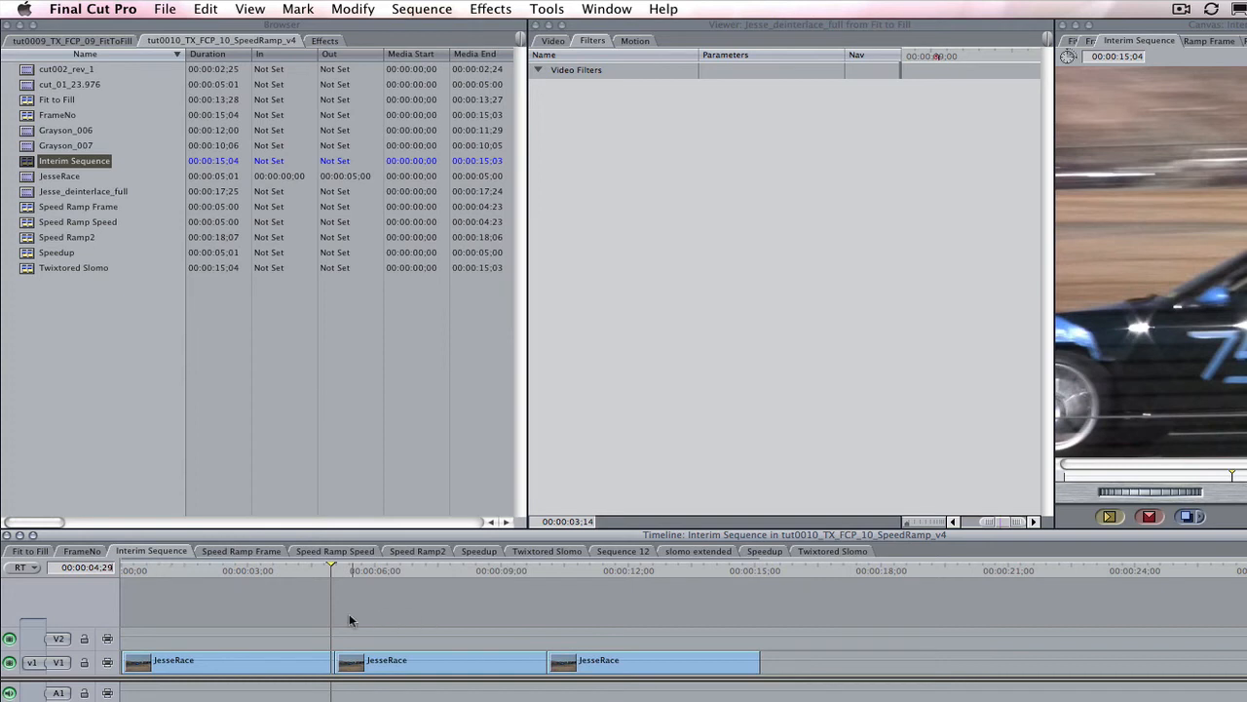
pyautogui.click(333, 568)
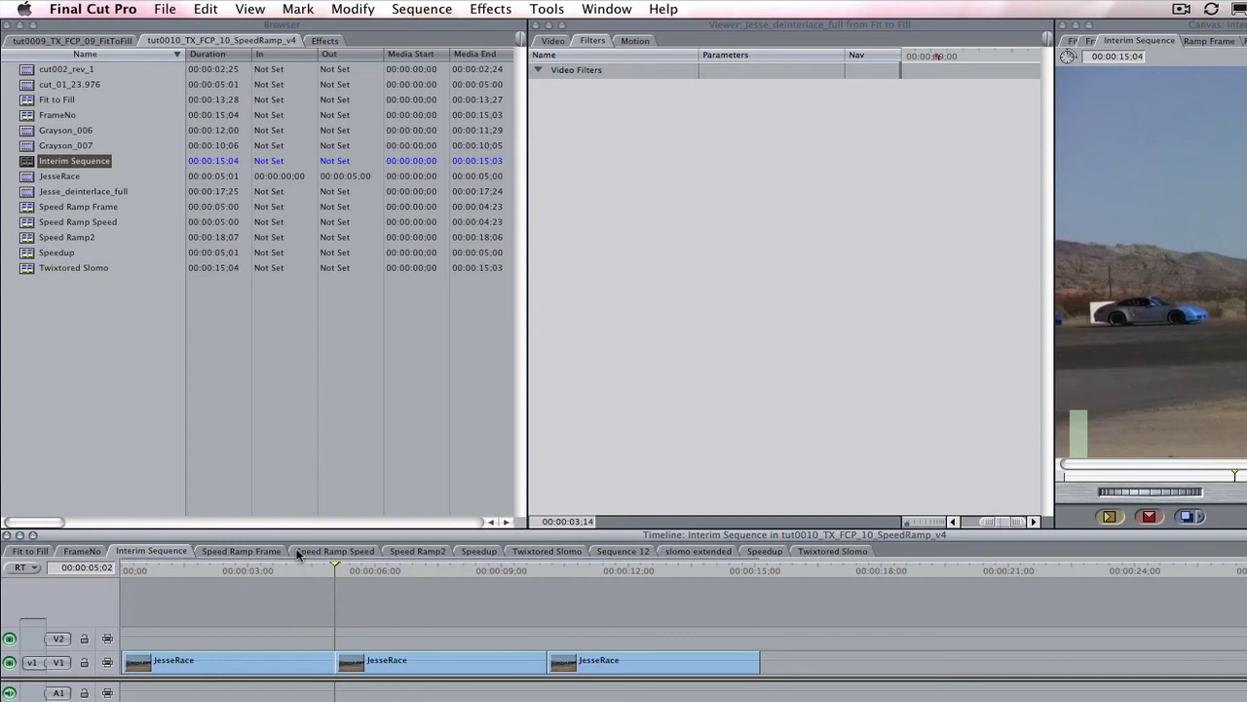
# - Place the Interim Sequence on V2 of the Fit to Fill sequence, starting where the first clip ends
pyautogui.moveTo(74, 161); pyautogui.dragTo(231, 638)
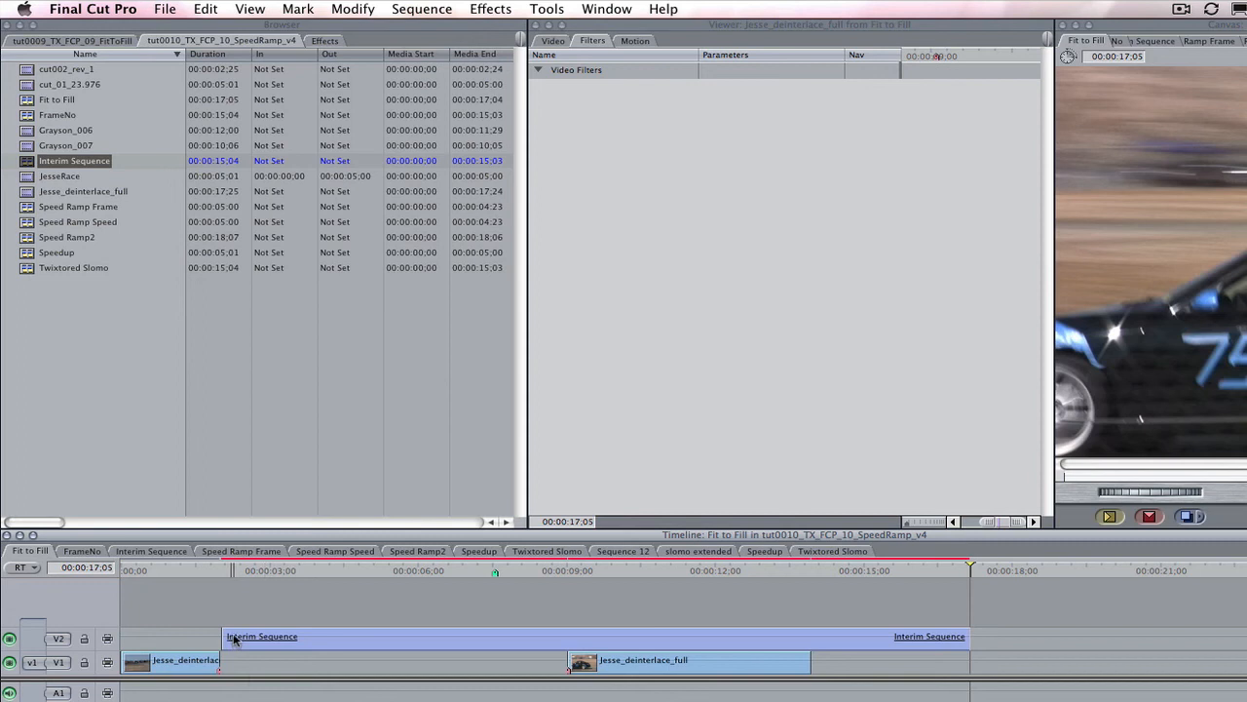
pyautogui.moveTo(233, 637); pyautogui.dragTo(229, 637)
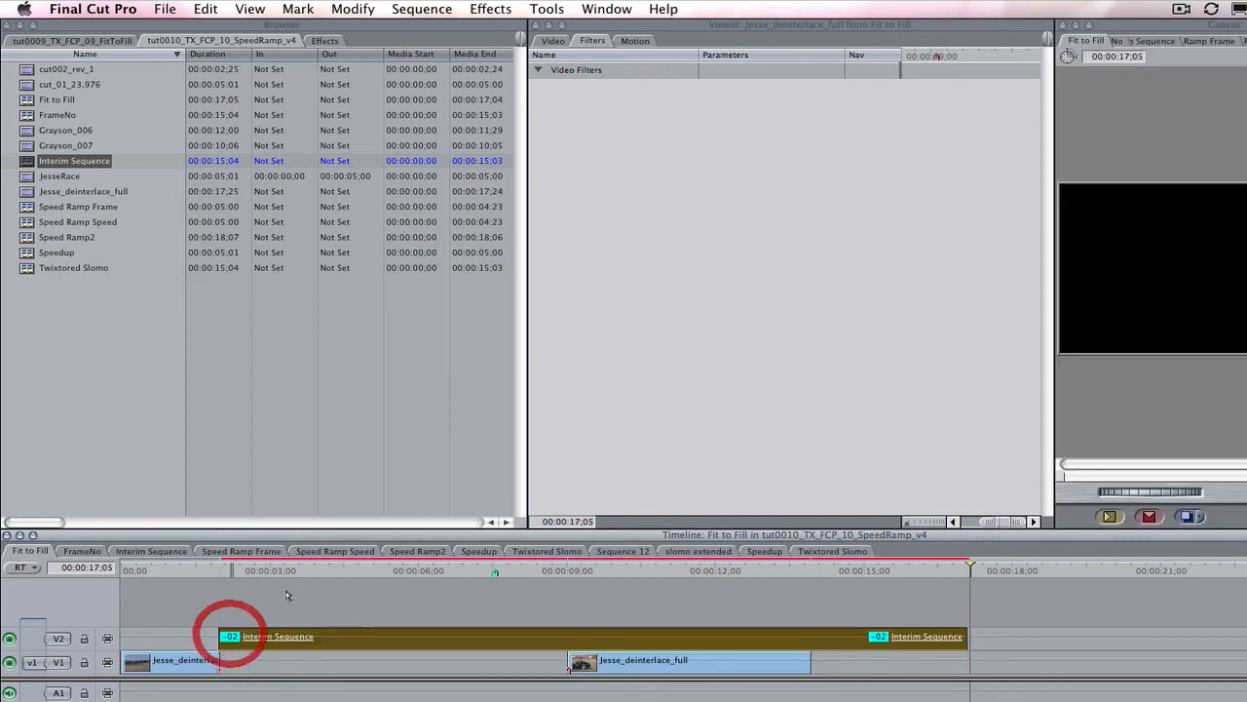
# - Cut off the Interim Sequence at the second clip's start and move the kept part down to V1 between the two clips
pyautogui.click(568, 569)
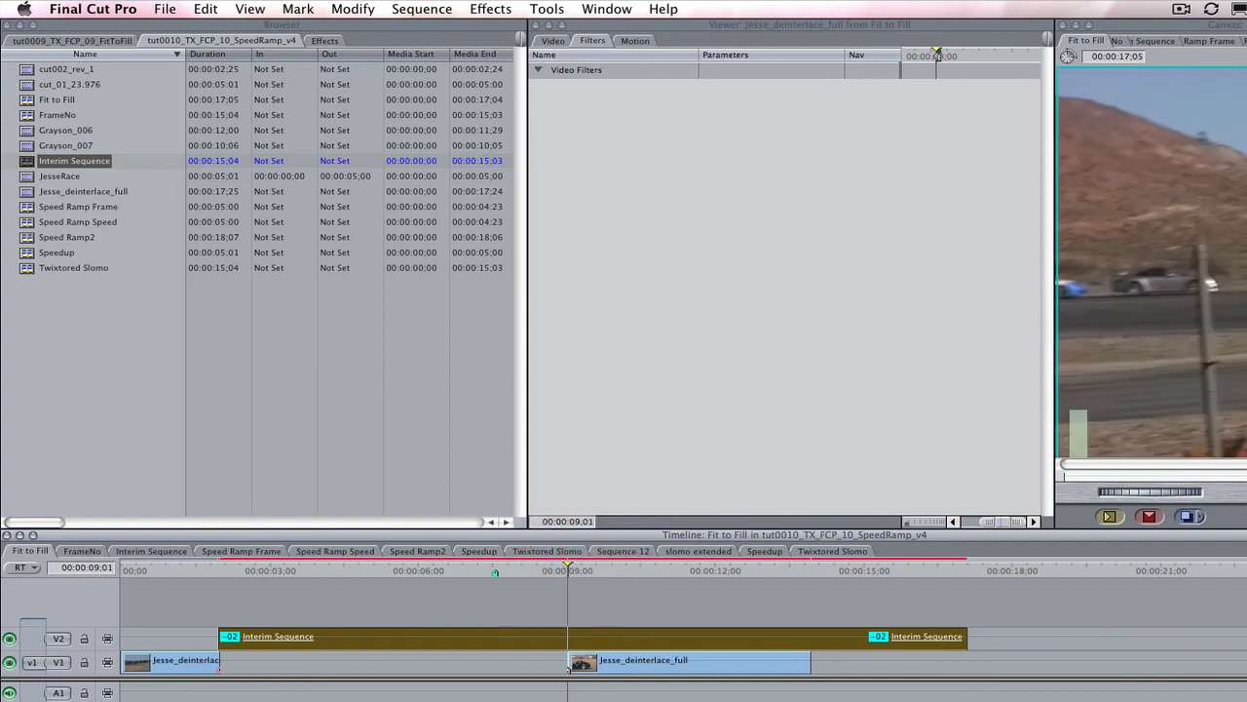
pyautogui.click(574, 634)
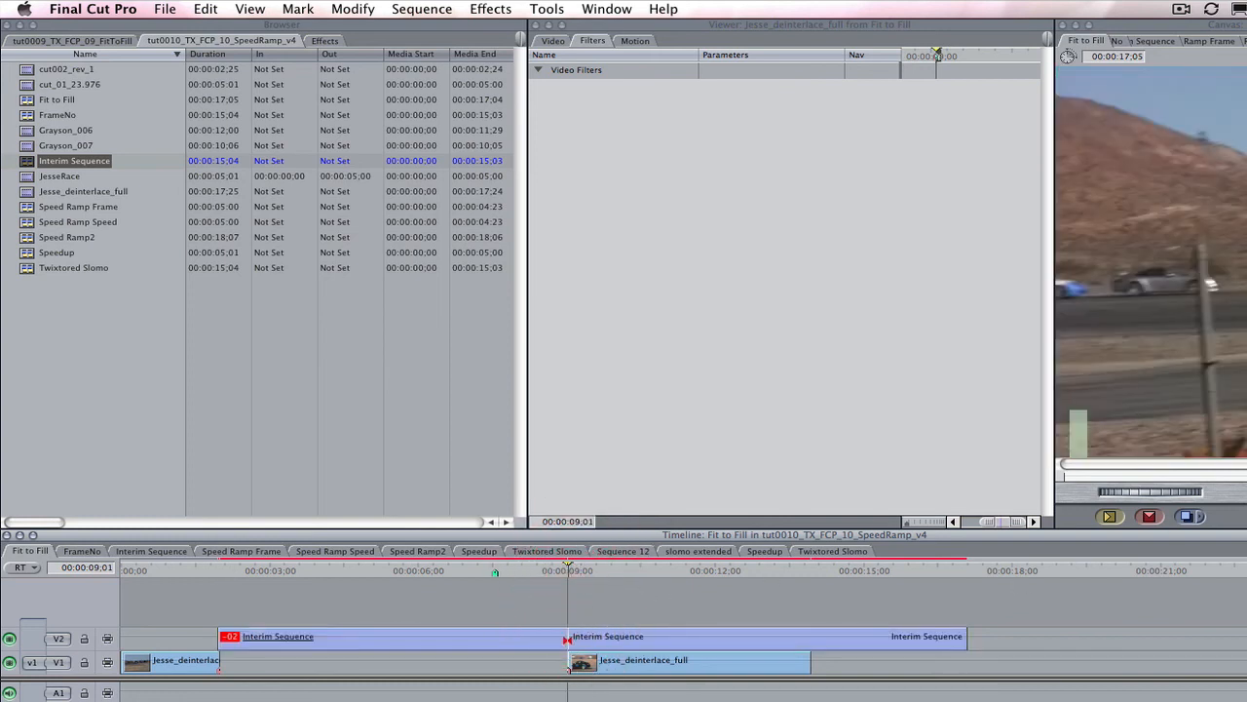
pyautogui.click(780, 641)
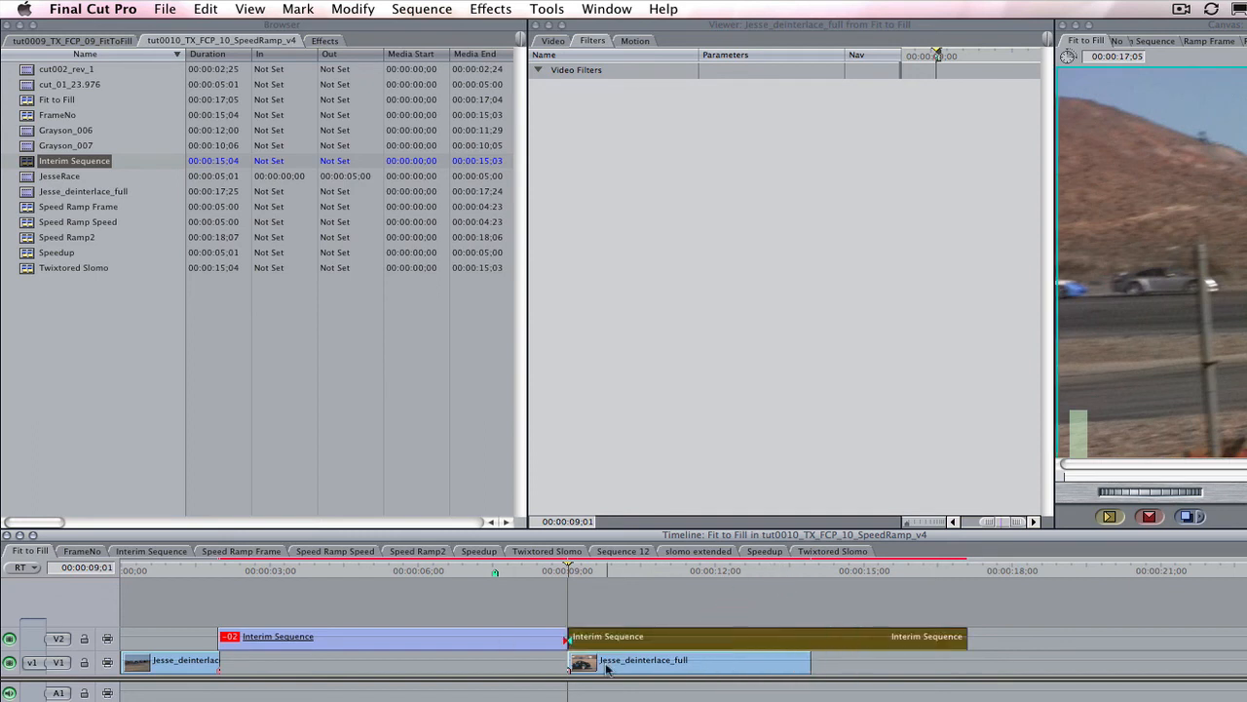
pyautogui.press('Delete')
pyautogui.click(421, 642)
pyautogui.moveTo(421, 642); pyautogui.dragTo(413, 663)
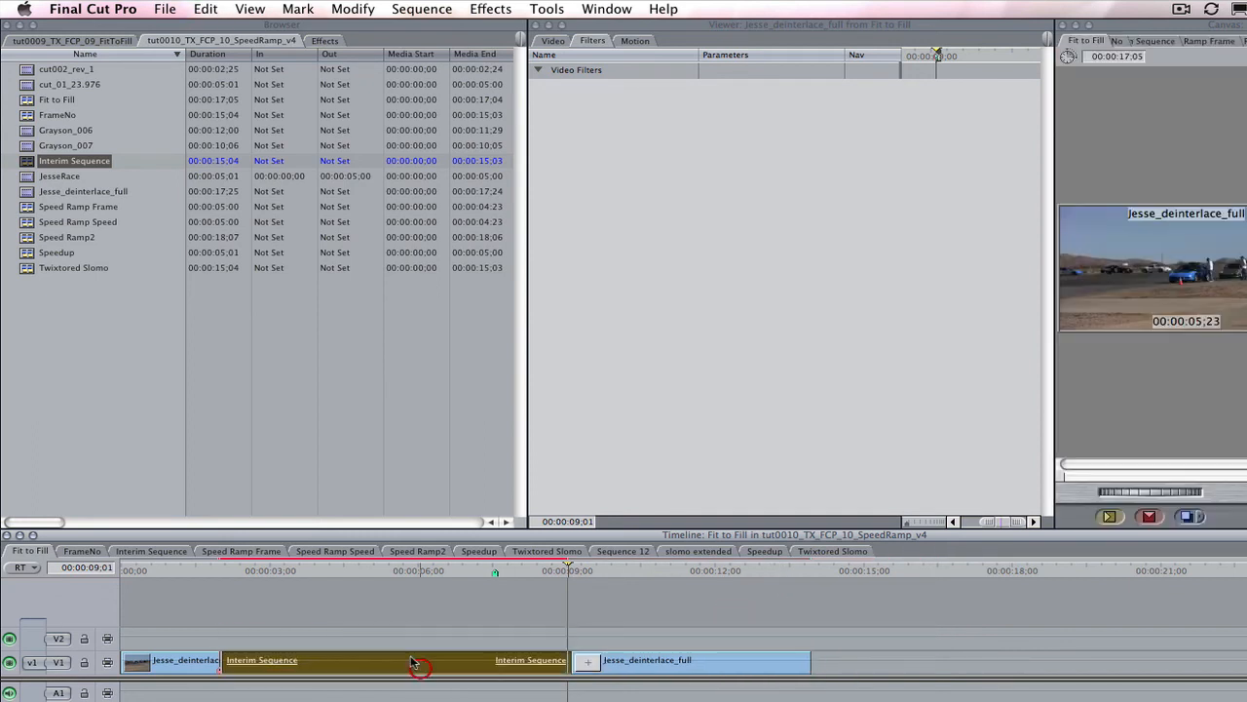
# - Apply the Twixtor 4.5 FxPlug filter to the Interim Sequence clip on V1 and open its filter settings
pyautogui.click(325, 40)
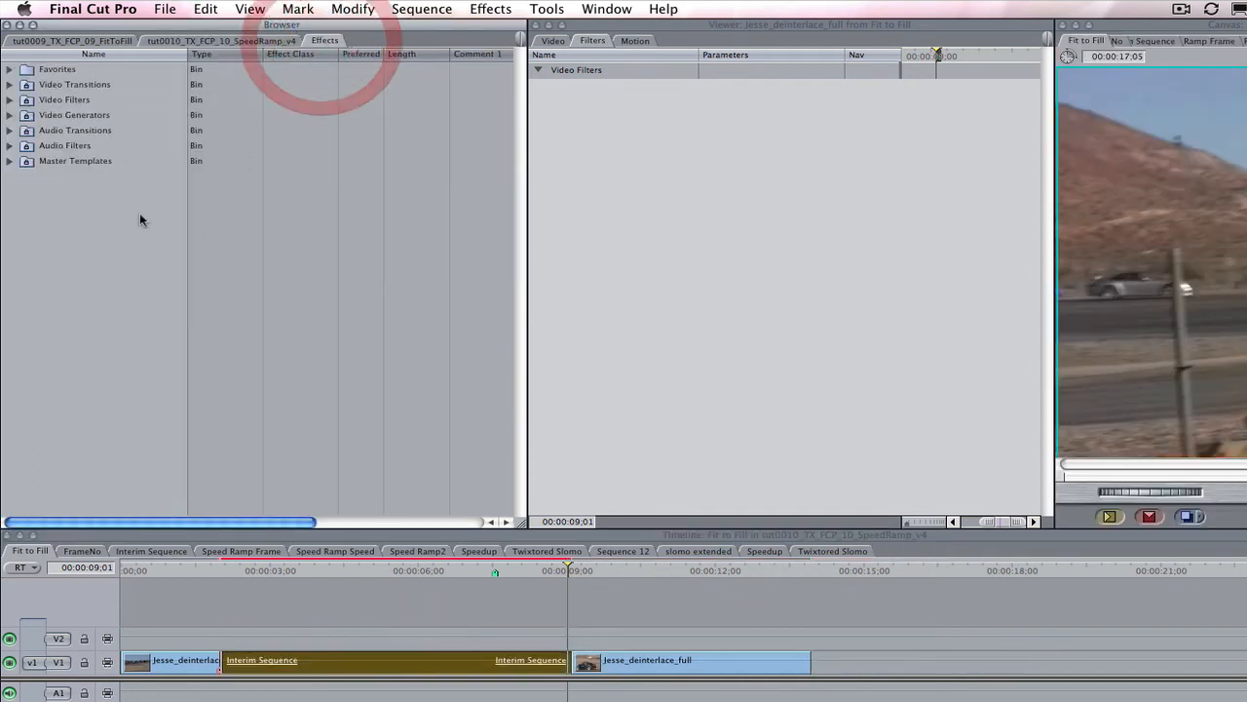
pyautogui.click(29, 101)
pyautogui.click(10, 101)
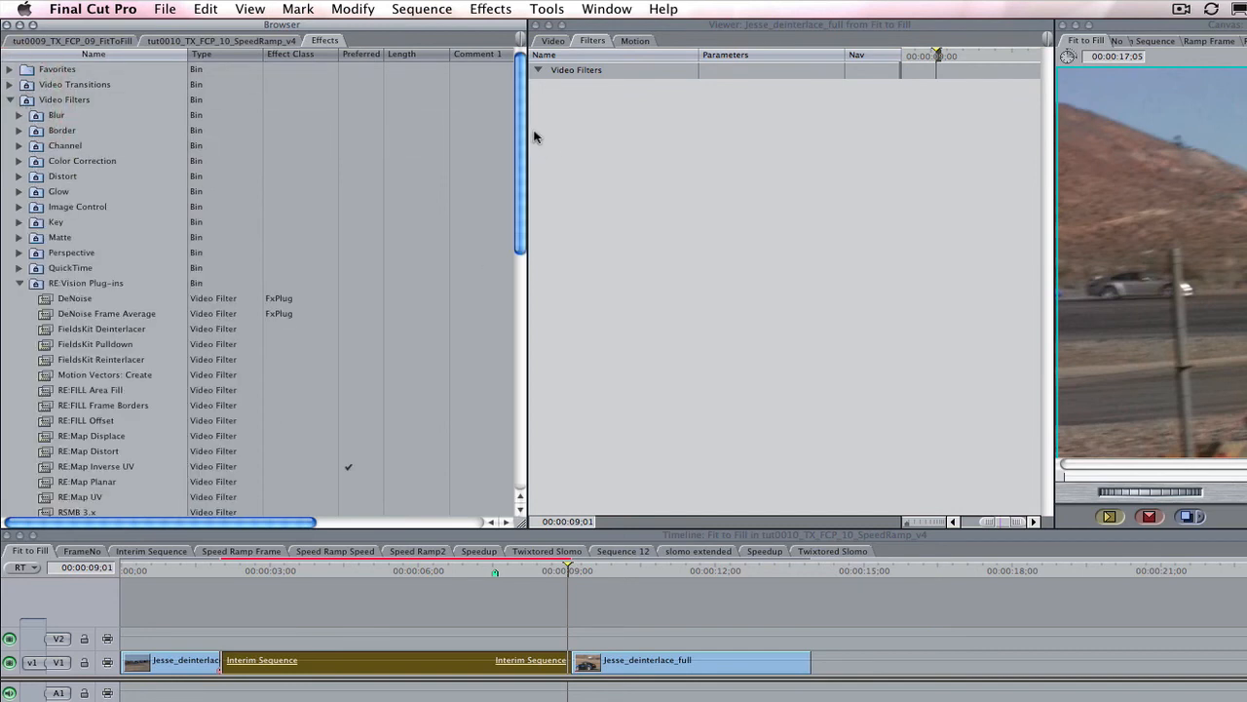
pyautogui.moveTo(519, 156); pyautogui.dragTo(537, 347)
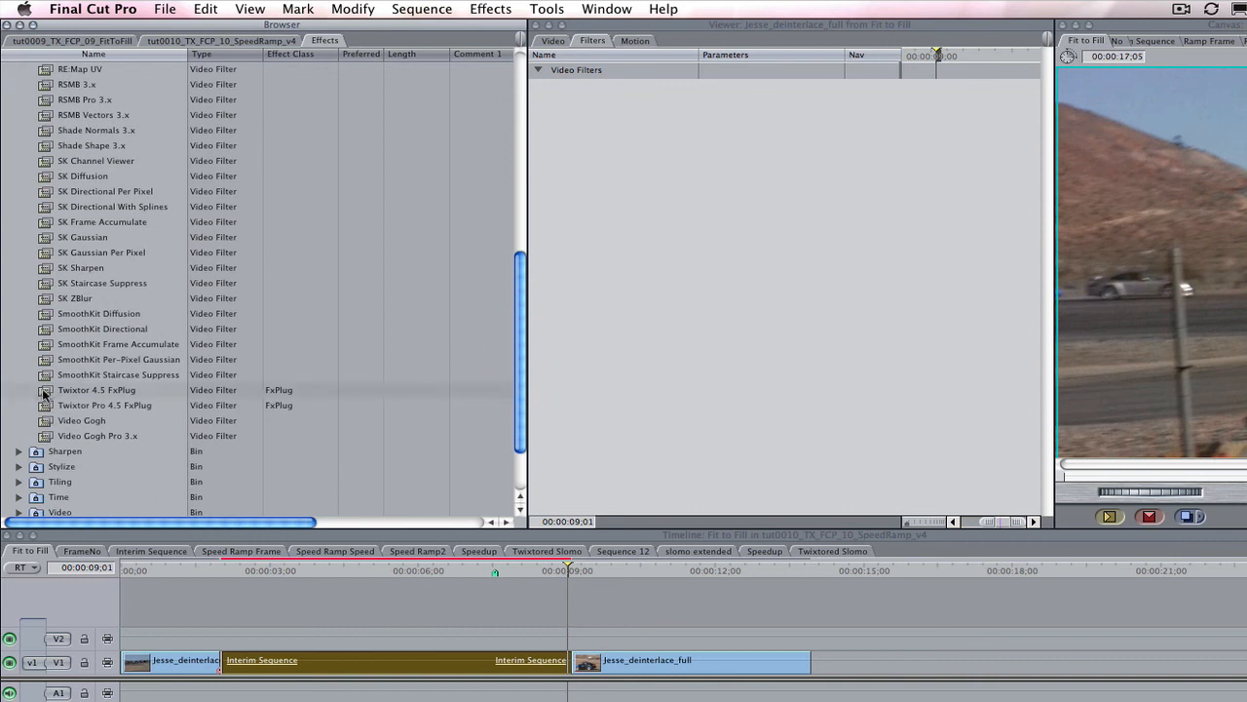
pyautogui.moveTo(43, 393); pyautogui.dragTo(389, 660)
pyautogui.doubleClick(390, 661)
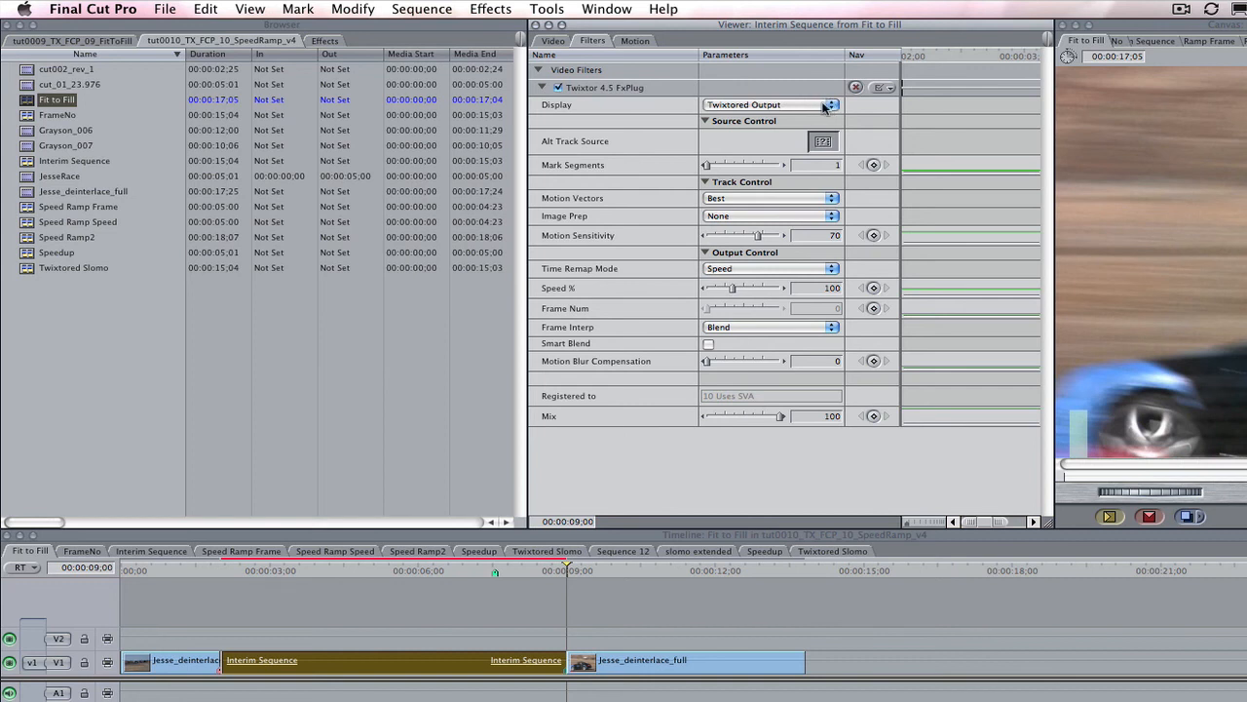
# - Review the Display options of the Interim Sequence clip's Twixtor filter
pyautogui.click(818, 108)
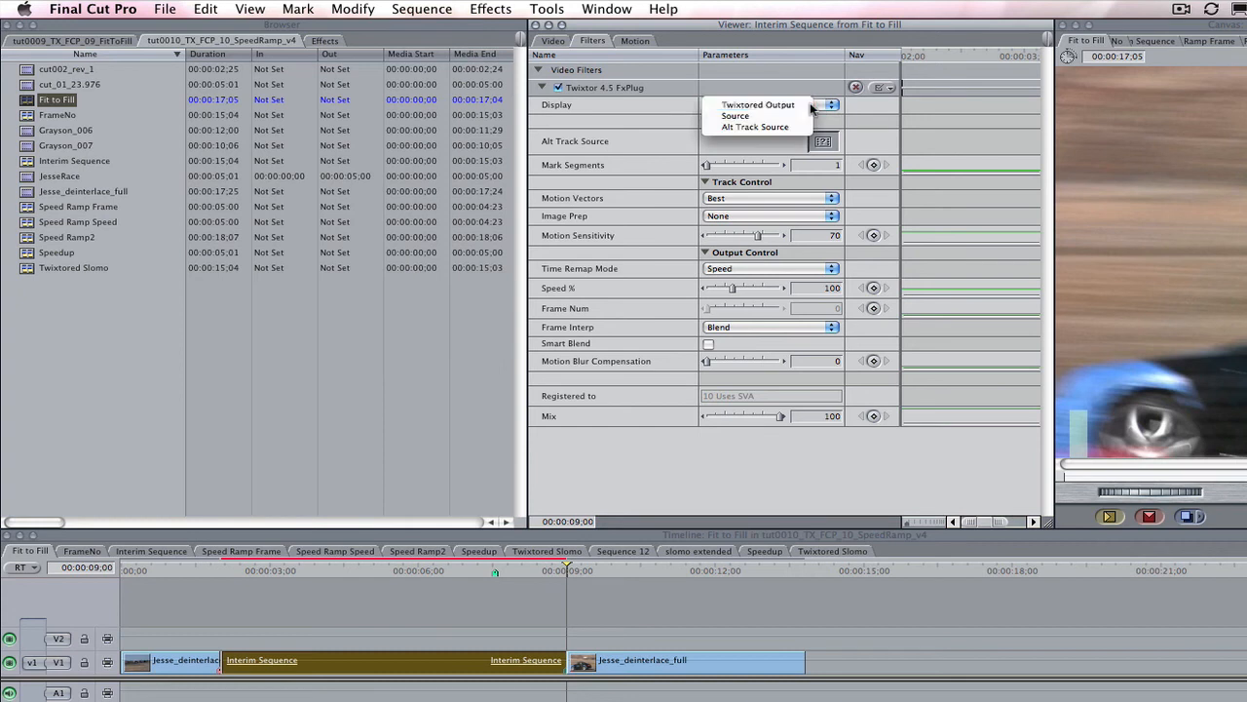
pyautogui.click(823, 103)
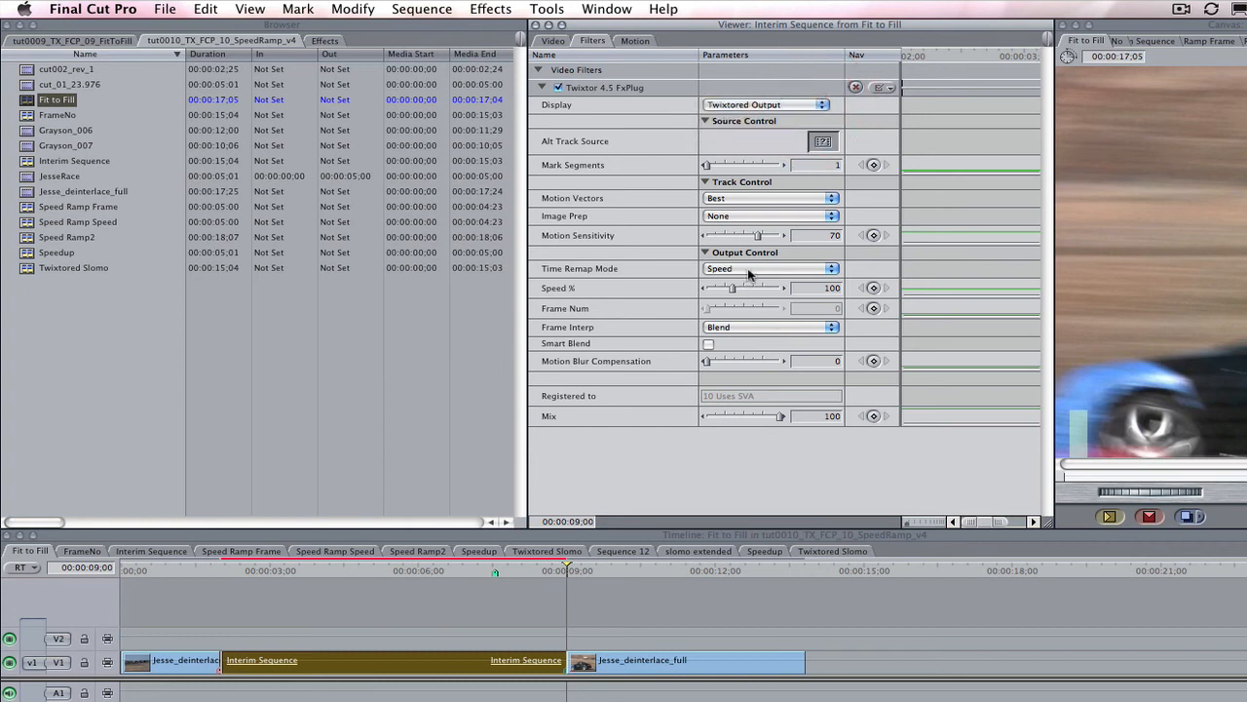
# - Switch Twixtor's Time Remap Mode to Frame Number and keyframe Frame Num at 0 on the Interim Sequence clip's start, 00:00:02;01
pyautogui.moveTo(757, 270); pyautogui.dragTo(770, 286)
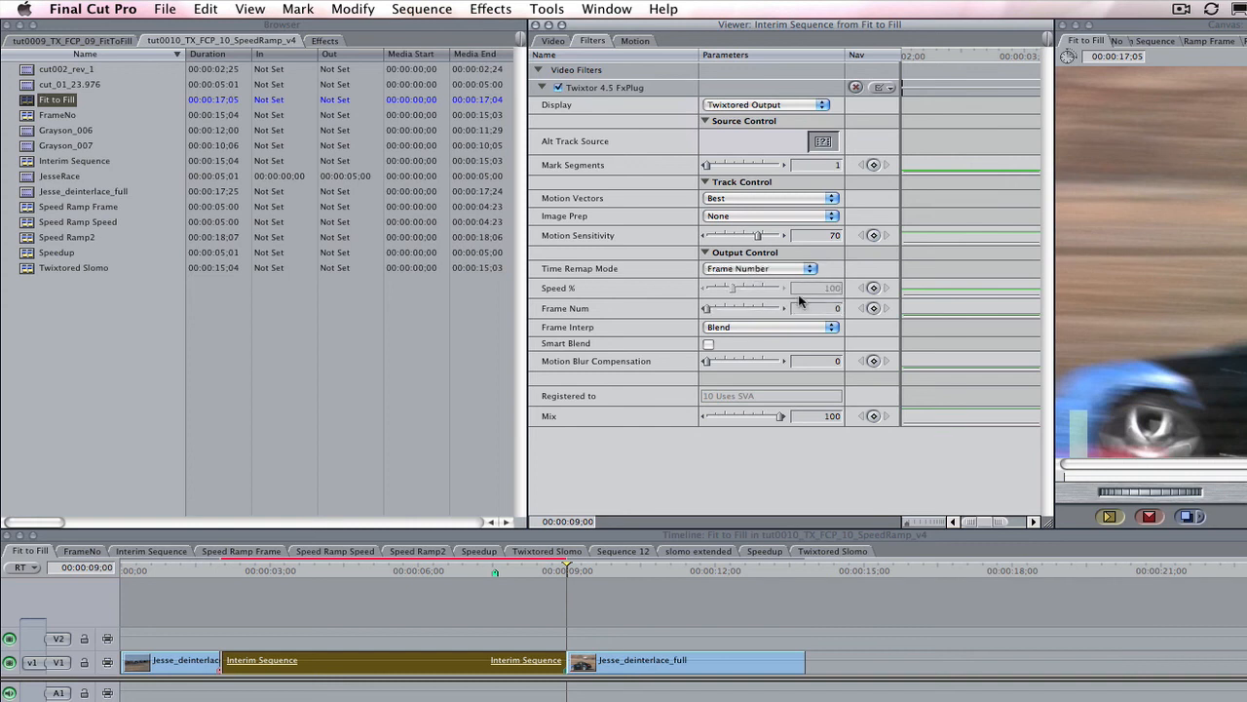
pyautogui.moveTo(567, 568); pyautogui.dragTo(222, 617)
pyautogui.click(839, 308)
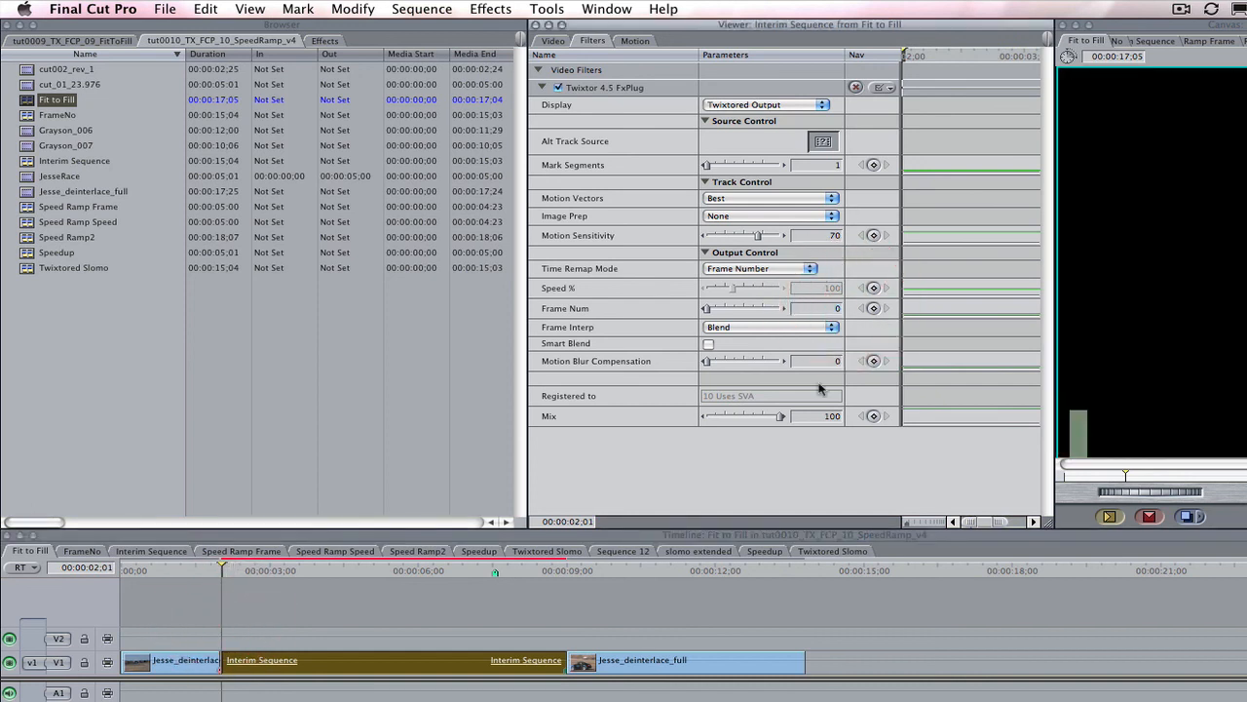
pyautogui.click(874, 308)
# - Keyframe Twixtor's Frame Num at 150 at the end of the Interim Sequence clip, 00:00:09;00
pyautogui.moveTo(222, 570); pyautogui.dragTo(567, 607)
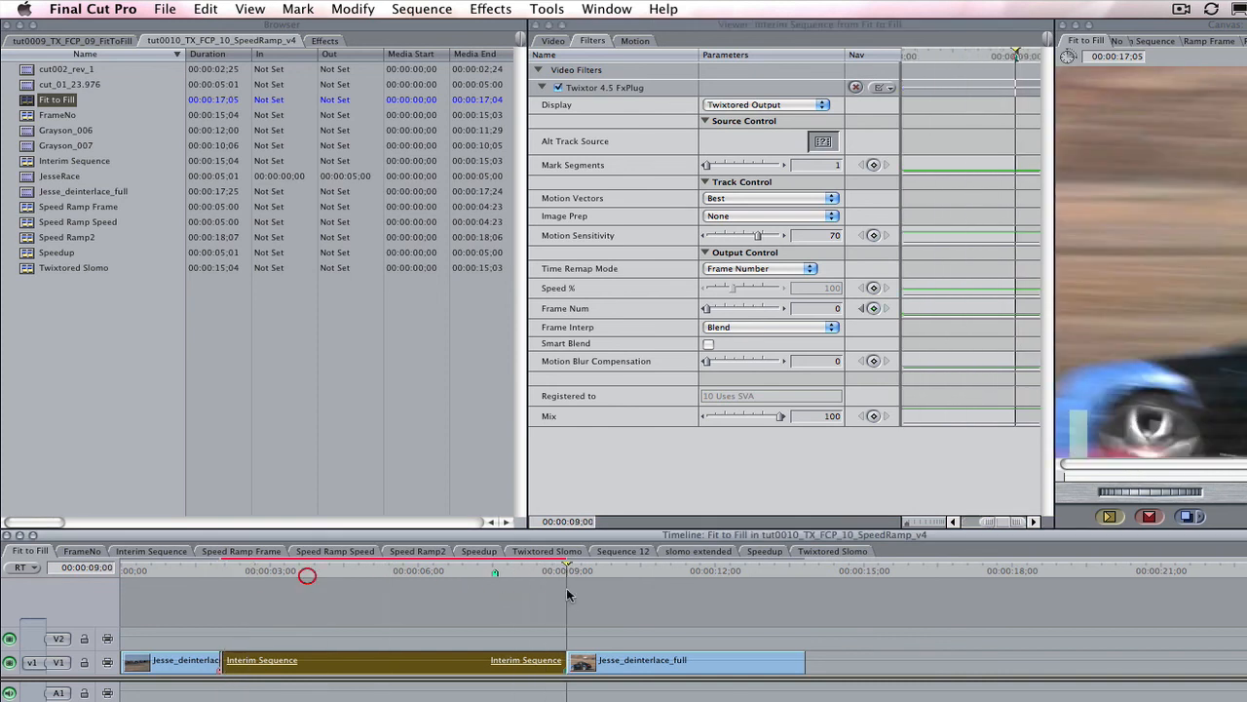
pyautogui.click(834, 308)
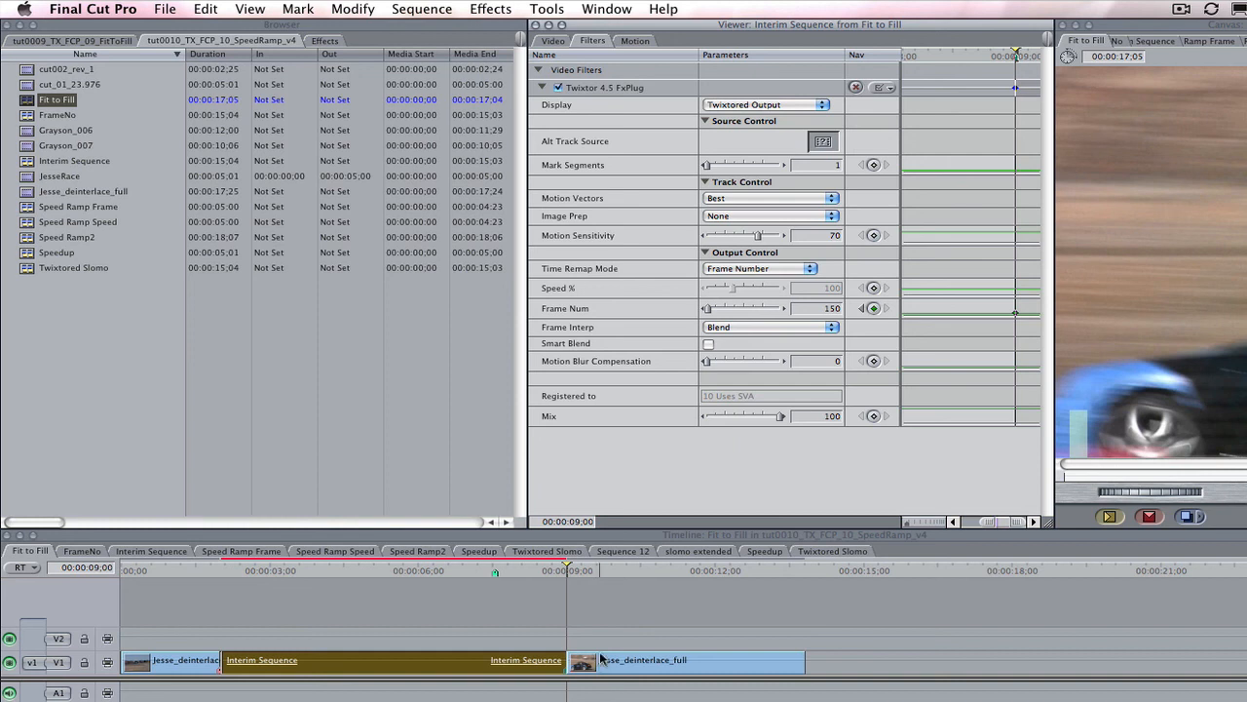
pyautogui.click(873, 308)
# - Render all video of the Fit to Fill sequence
pyautogui.click(417, 8)
pyautogui.moveTo(420, 46)
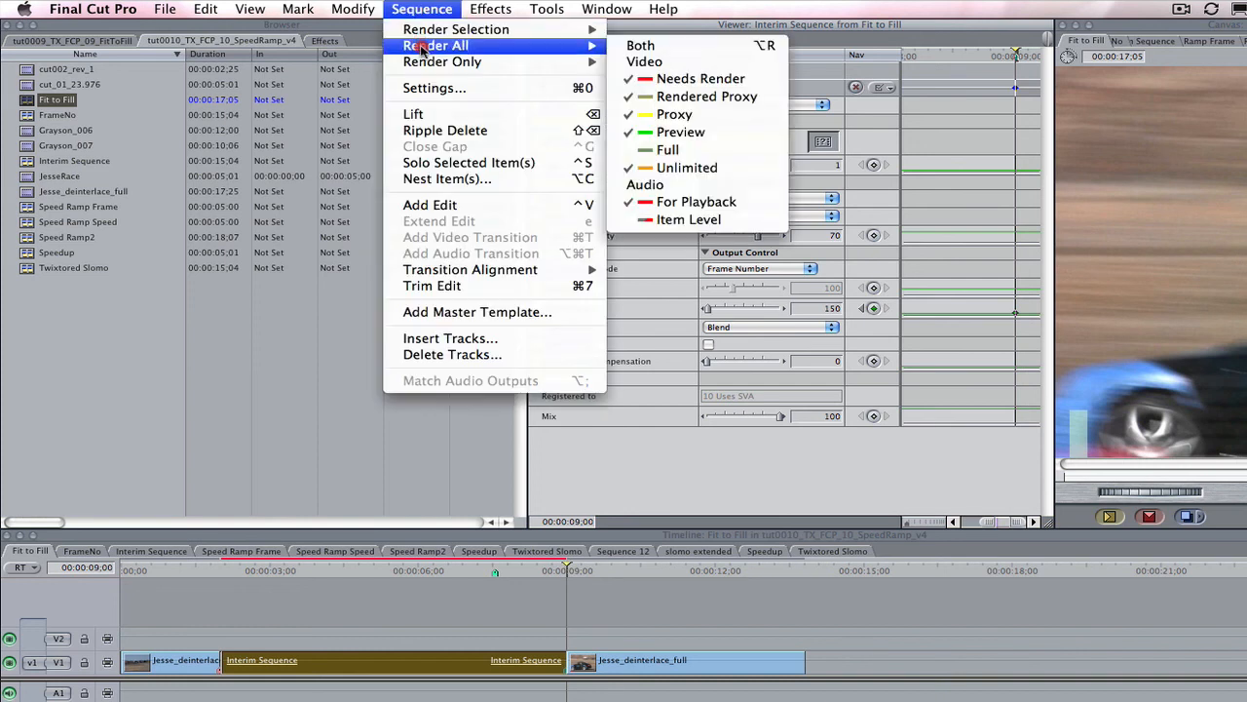
pyautogui.click(686, 61)
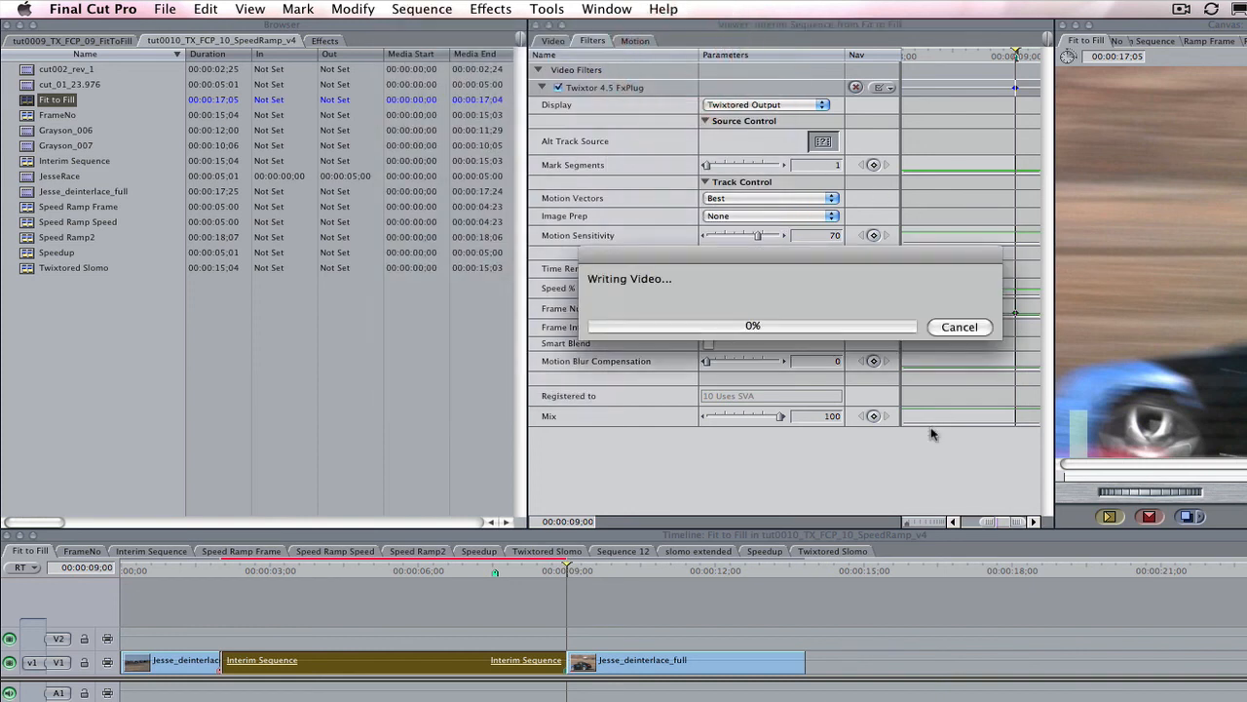